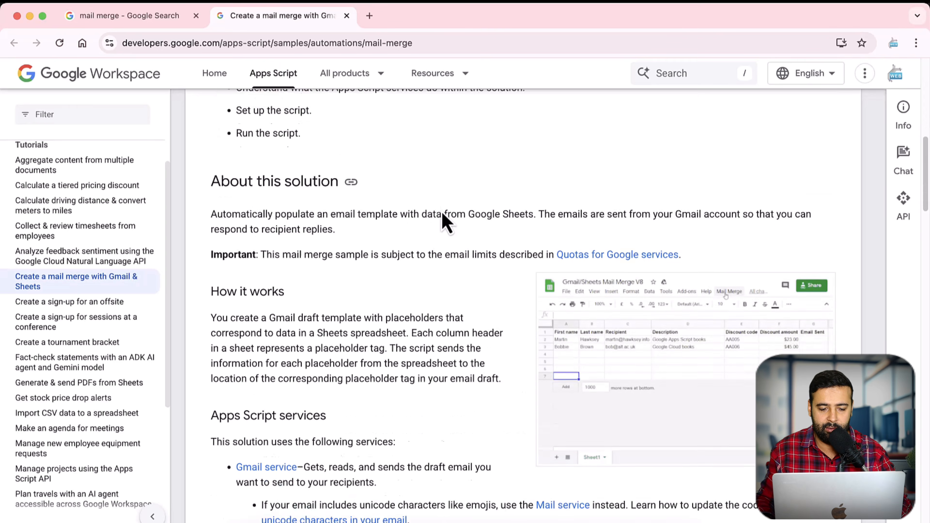
pyautogui.scroll(-8, 451, 212)
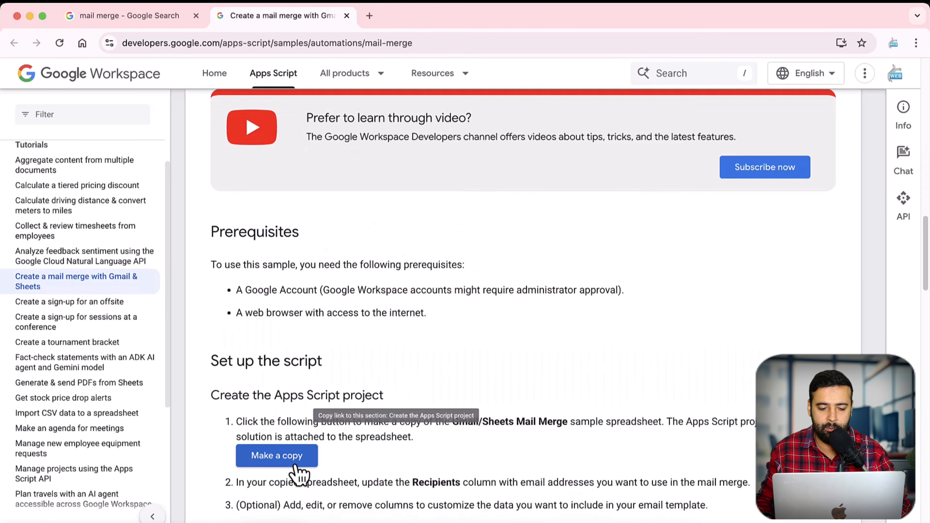
# Step: Copy the Gmail/Sheets mail merge sample spreadsheet from the 'Set up the script' section
pyautogui.click(295, 466)
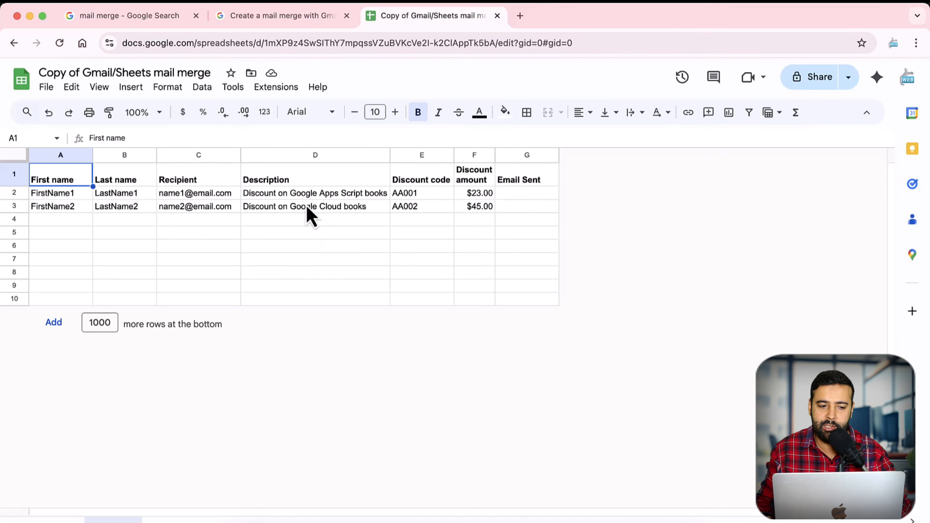
pyautogui.click(75, 199)
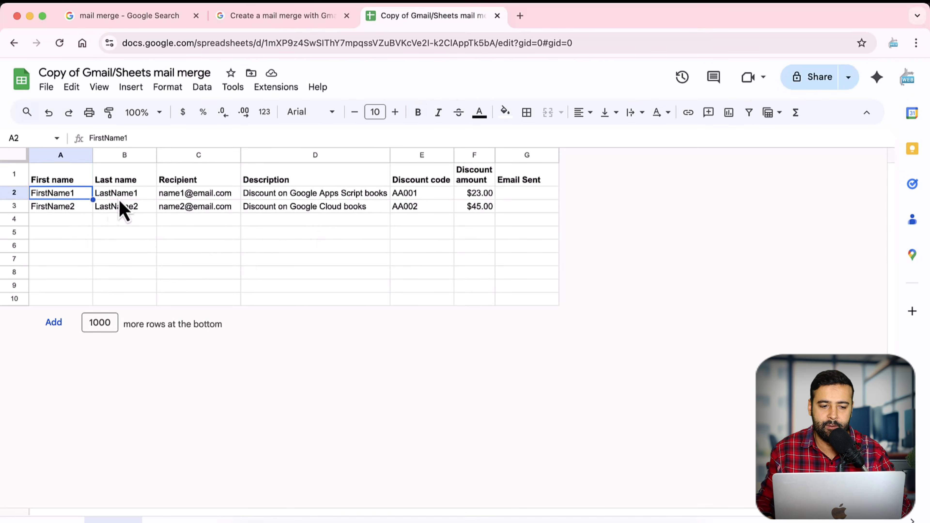
pyautogui.click(122, 199)
pyautogui.click(219, 199)
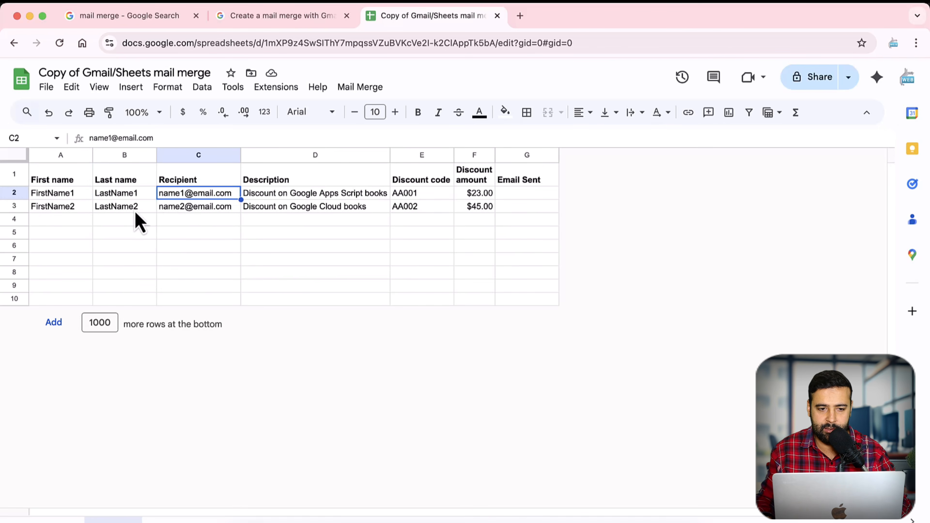
pyautogui.click(169, 261)
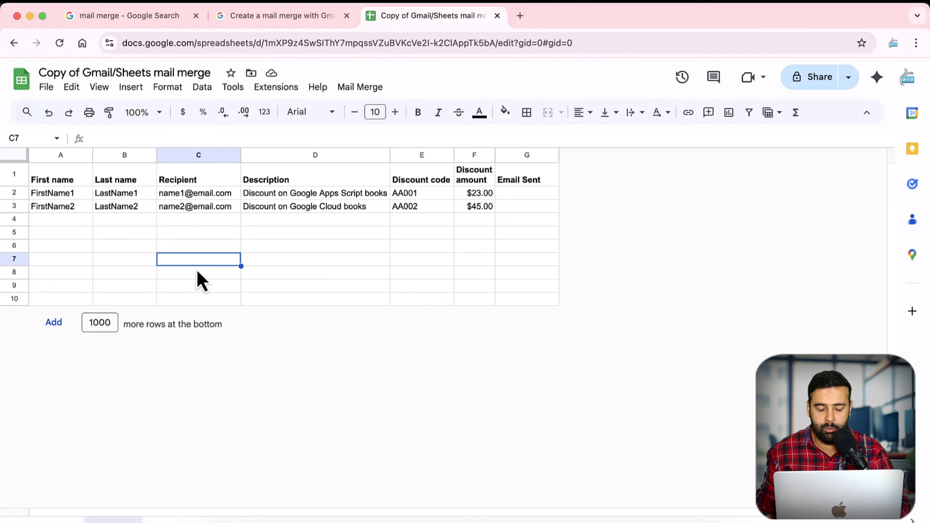
pyautogui.click(22, 193)
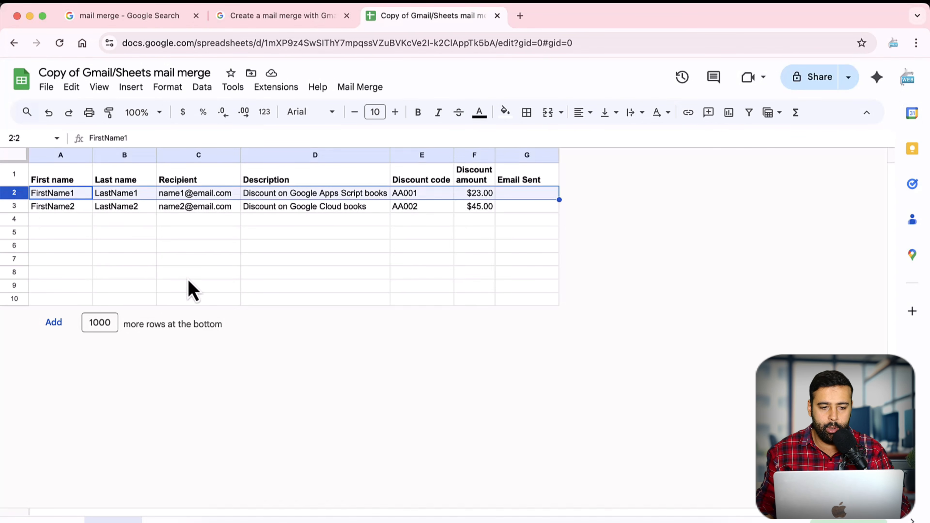
pyautogui.press('shift+super+9')
pyautogui.moveTo(0, 153); pyautogui.dragTo(575, 333)
pyautogui.click(586, 225)
pyautogui.moveTo(124, 282); pyautogui.dragTo(80, 201)
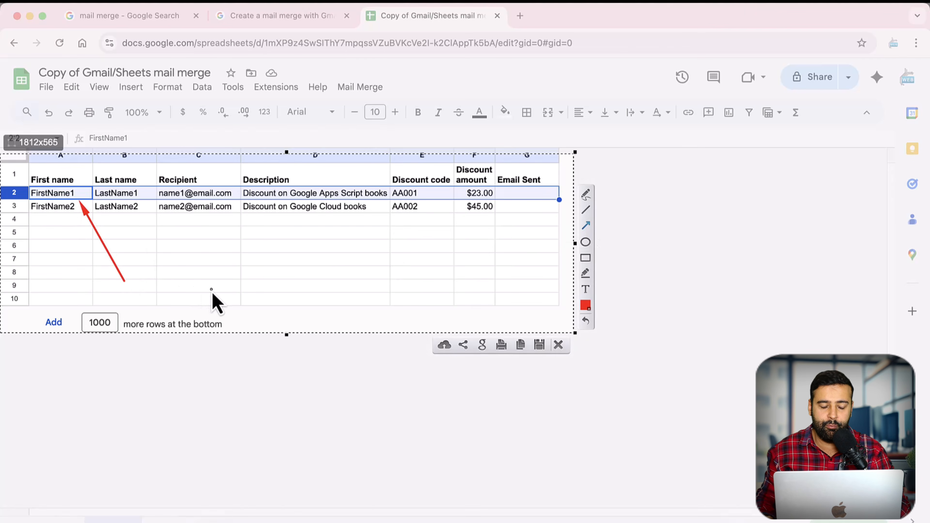
pyautogui.moveTo(212, 290); pyautogui.dragTo(147, 203)
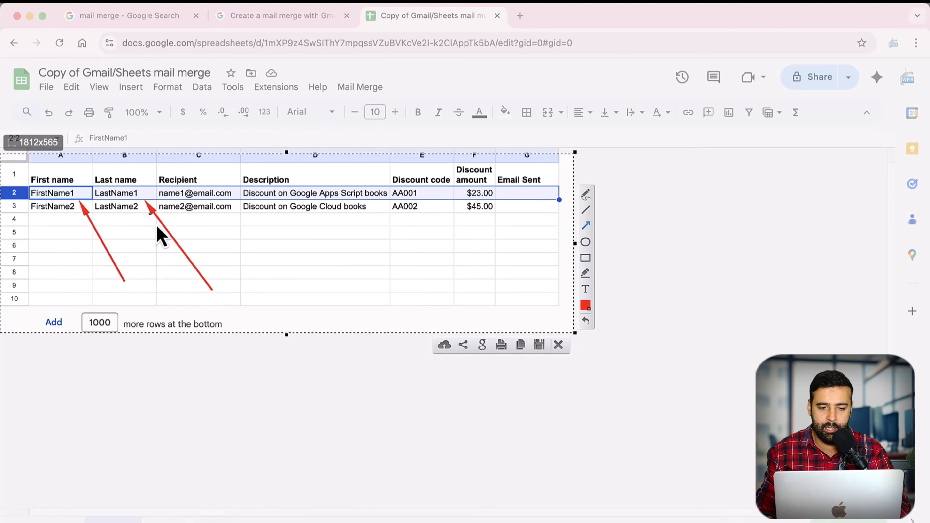
pyautogui.moveTo(301, 278); pyautogui.dragTo(237, 200)
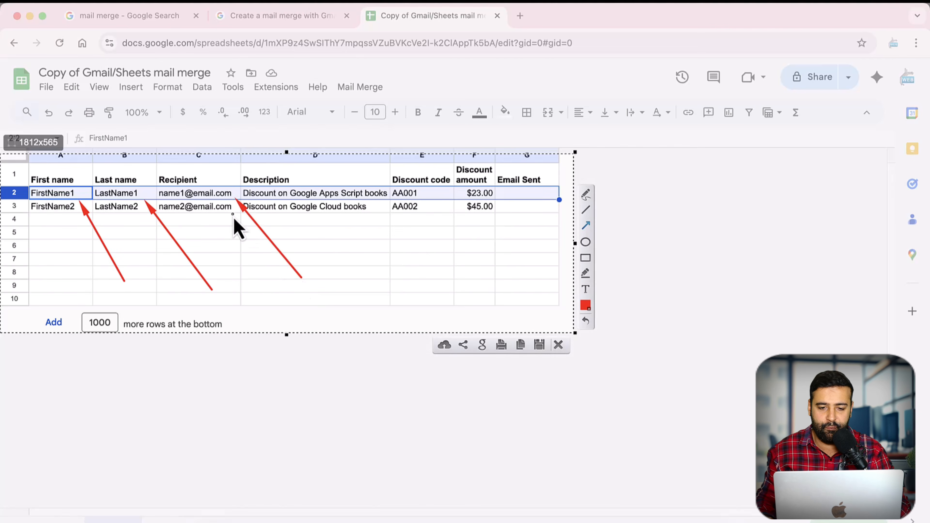
pyautogui.click(585, 258)
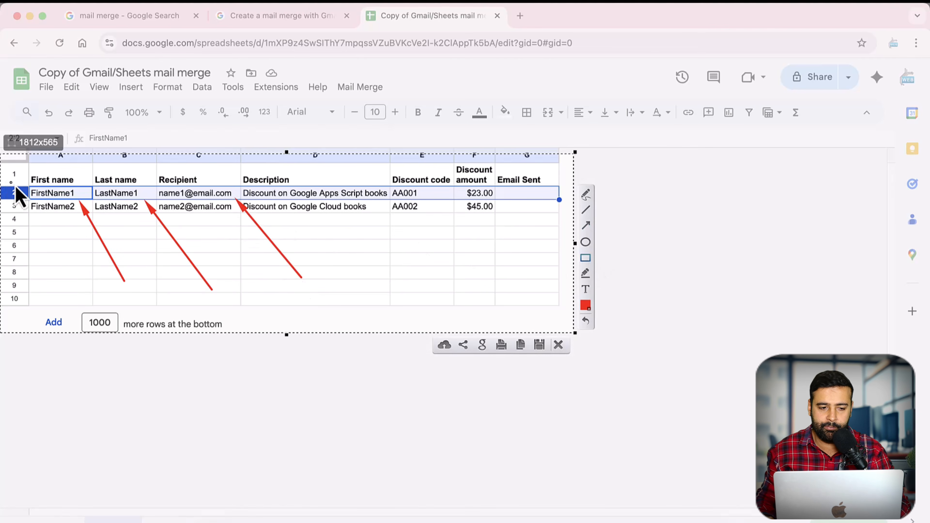
pyautogui.moveTo(12, 184)
pyautogui.mouseDown()
pyautogui.moveTo(233, 210)
pyautogui.moveTo(484, 211)
pyautogui.moveTo(554, 200)
pyautogui.mouseUp()
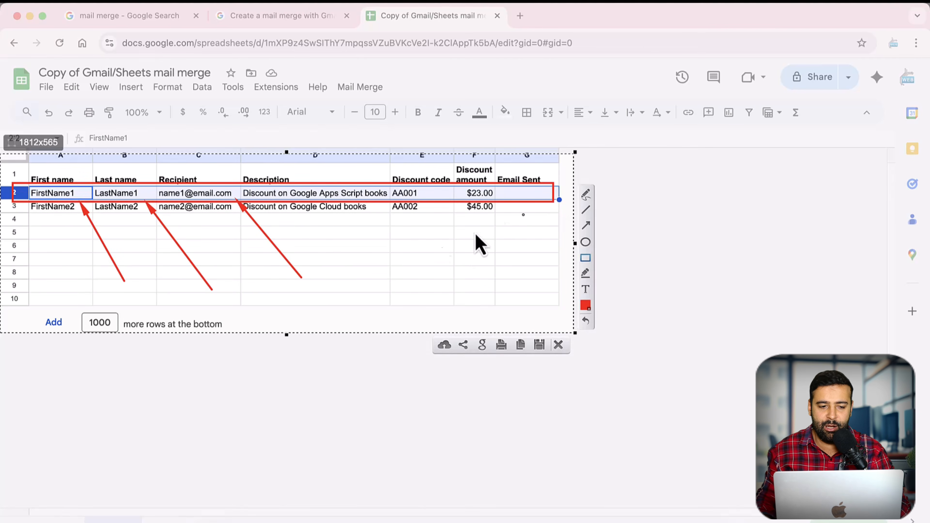
pyautogui.moveTo(26, 213)
pyautogui.mouseDown()
pyautogui.moveTo(207, 233)
pyautogui.moveTo(541, 227)
pyautogui.mouseUp()
pyautogui.moveTo(22, 230)
pyautogui.mouseDown()
pyautogui.moveTo(112, 247)
pyautogui.moveTo(540, 244)
pyautogui.mouseUp()
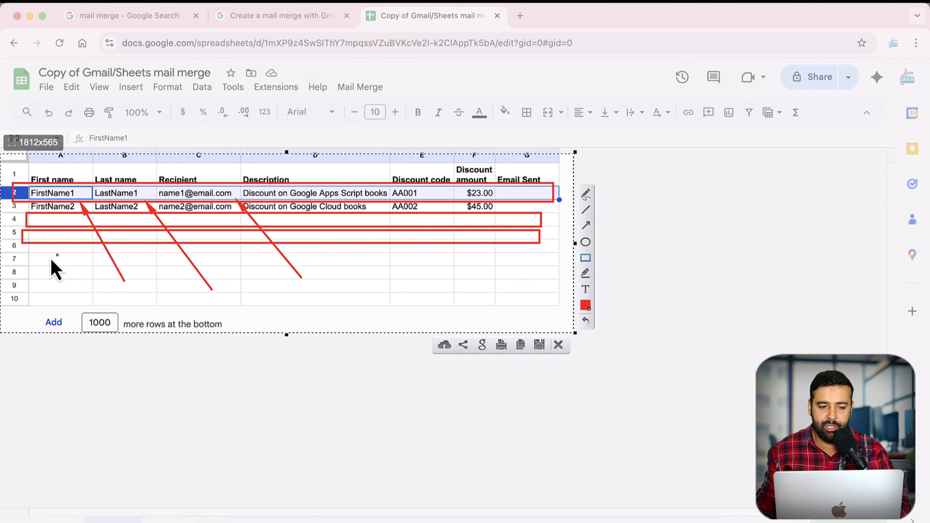
pyautogui.moveTo(25, 247)
pyautogui.mouseDown()
pyautogui.moveTo(329, 270)
pyautogui.moveTo(540, 259)
pyautogui.mouseUp()
pyautogui.click(559, 346)
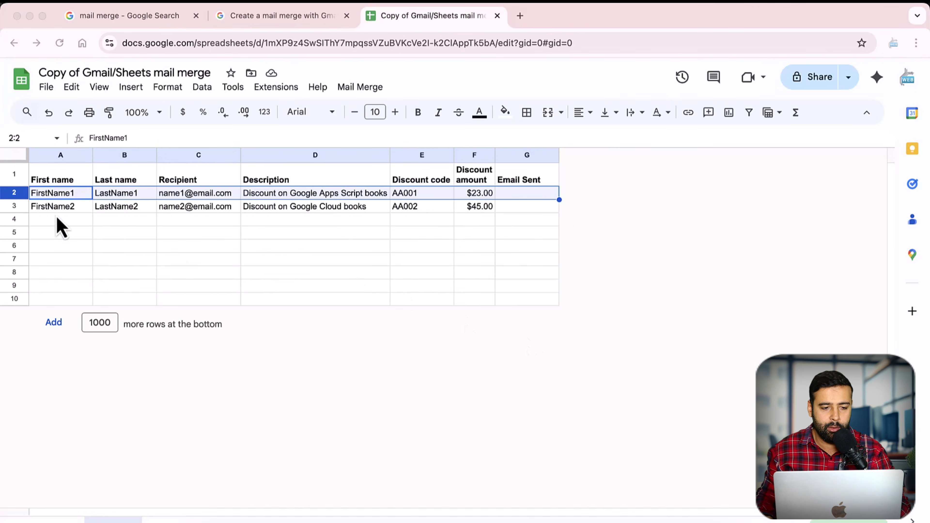
# Step: Enter the recipient's own first name in A2 and last name in B2
pyautogui.click(42, 194)
pyautogui.click(137, 248)
pyautogui.click(60, 195)
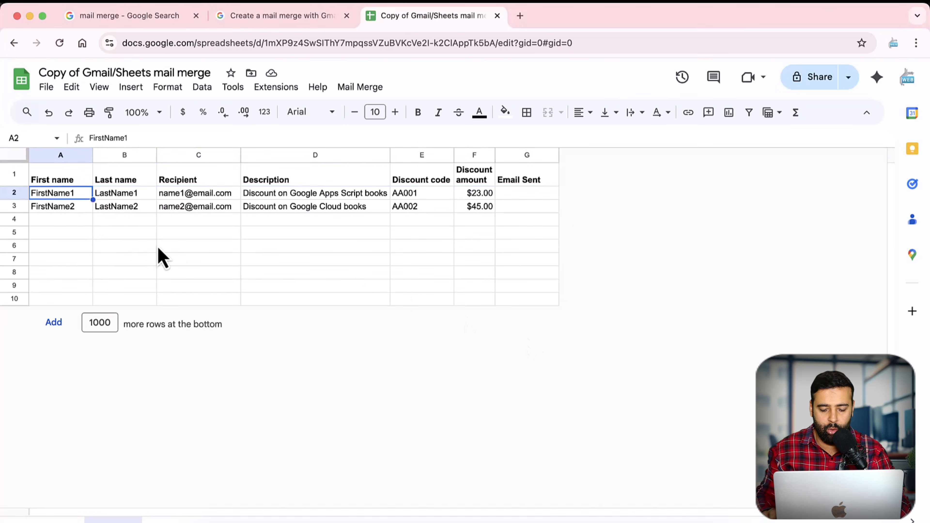
pyautogui.press('Return')
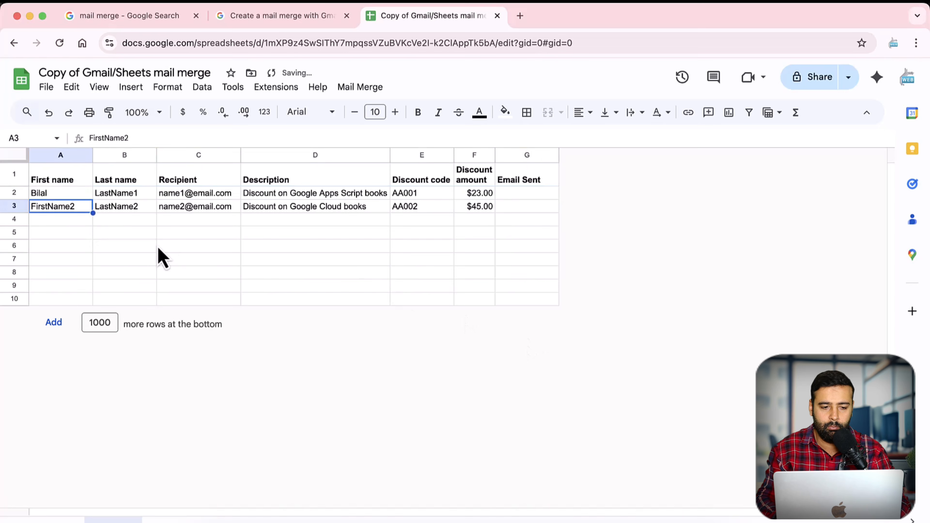
pyautogui.press('Up')
pyautogui.press('Right')
pyautogui.press('Return')
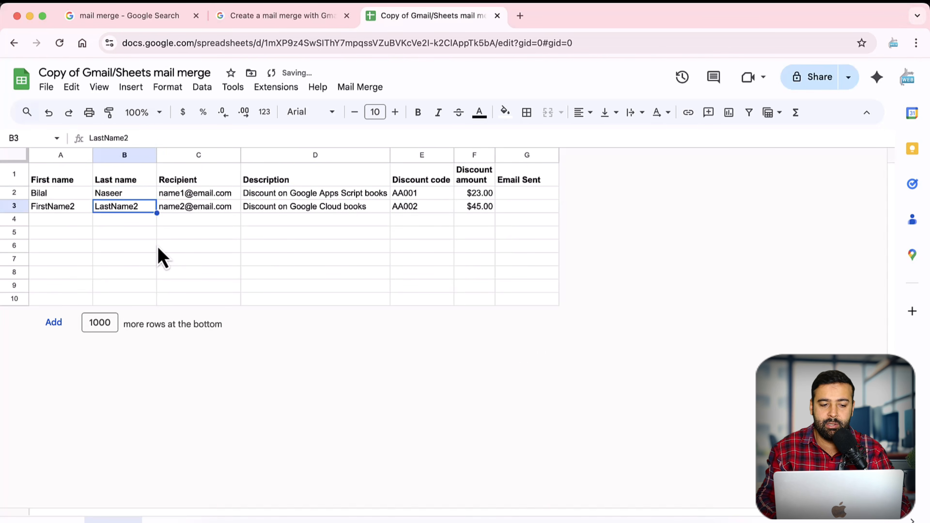
# Step: Enter the recipient's e-mail address in C2 and select the Description column
pyautogui.press('Up')
pyautogui.press('Right')
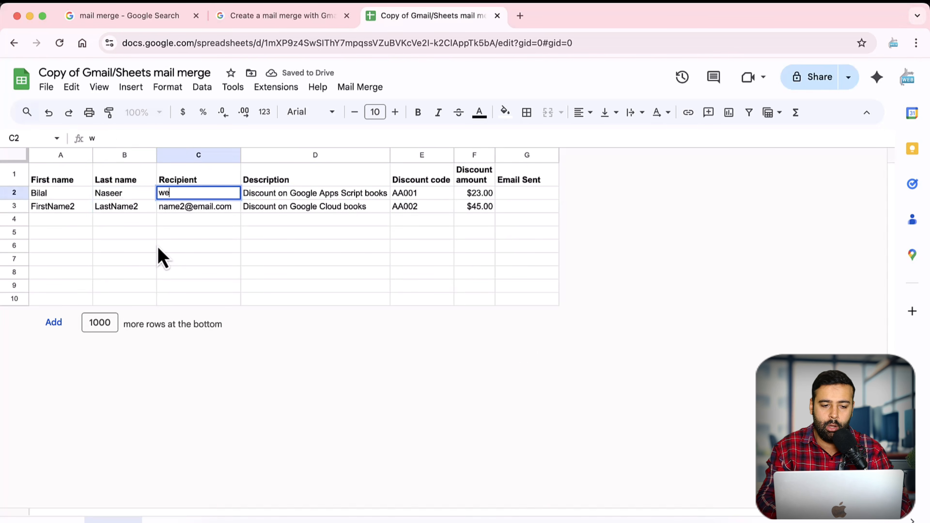
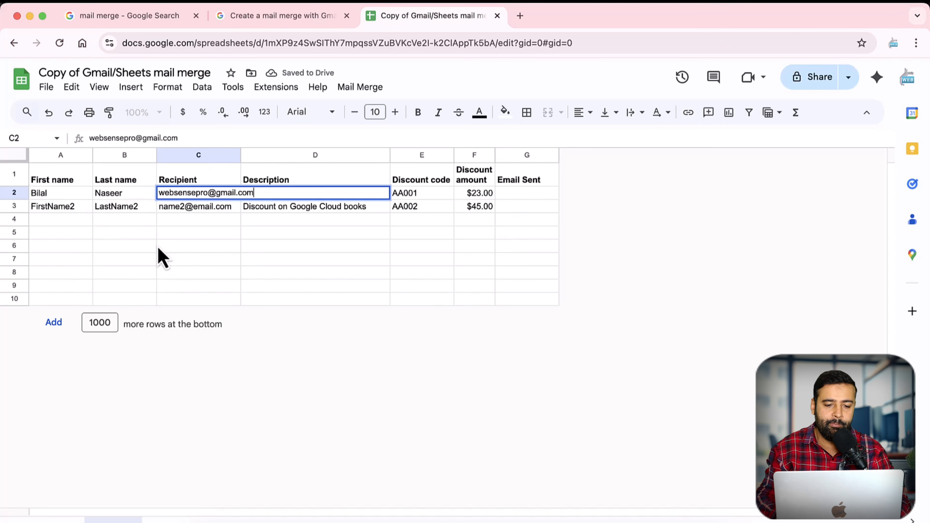
pyautogui.press('Return')
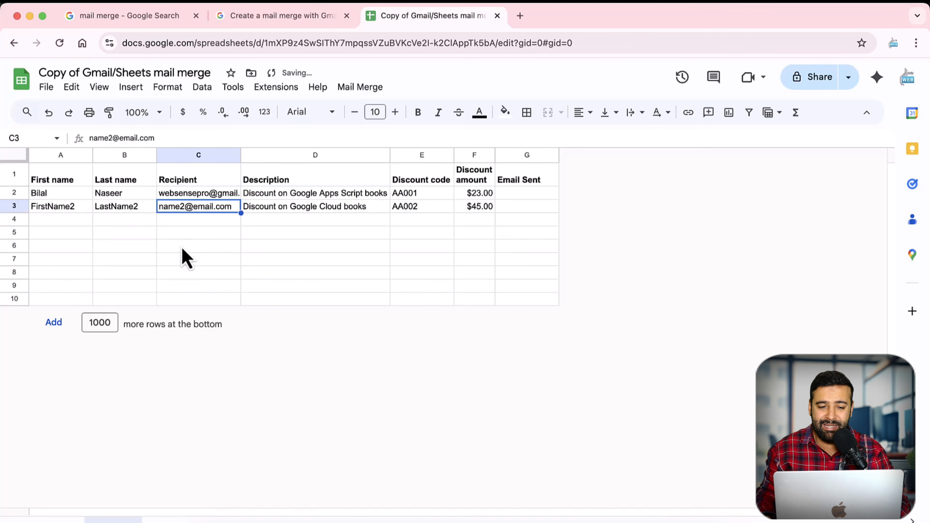
pyautogui.click(303, 155)
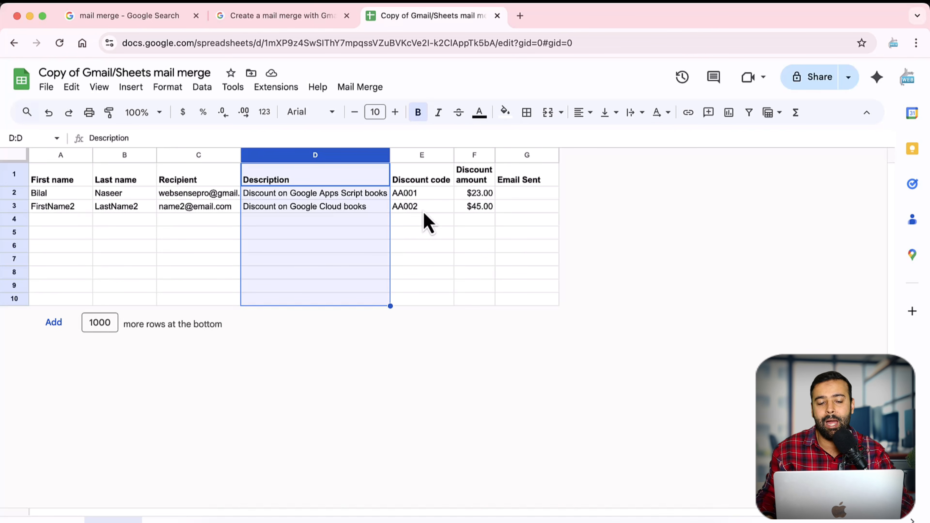
# Step: Delete the Description column and rename the Discount code header in D1 to 'Order No.'
pyautogui.rightClick(318, 156)
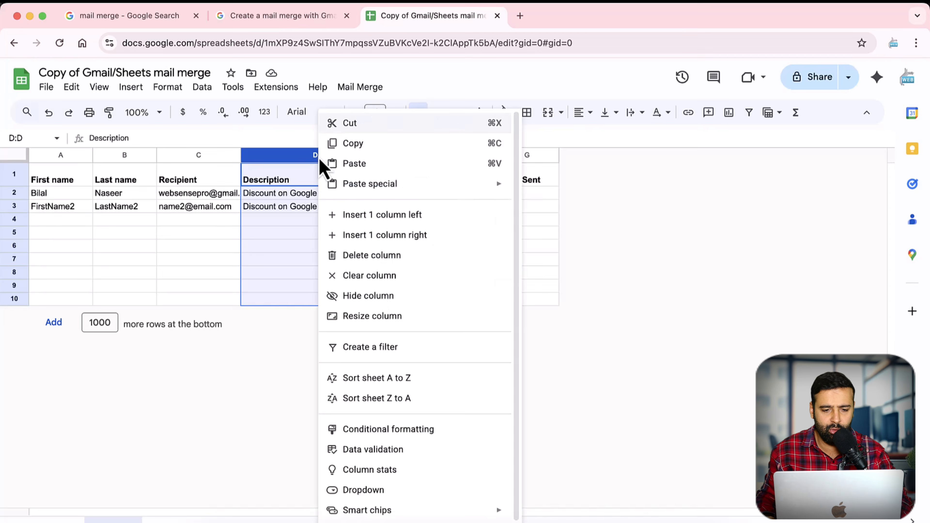
pyautogui.click(354, 258)
pyautogui.click(315, 265)
pyautogui.click(272, 185)
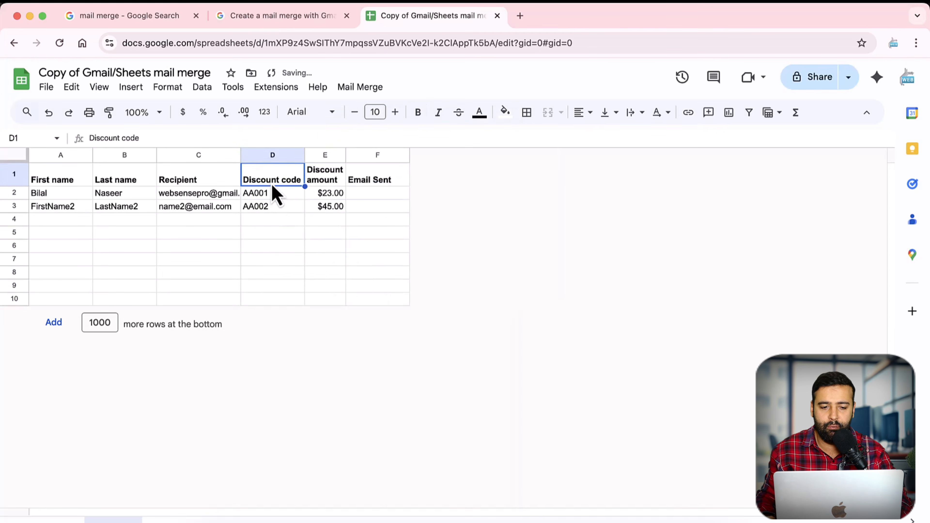
pyautogui.doubleClick(272, 185)
pyautogui.press('super+a')
pyautogui.write('Orde')
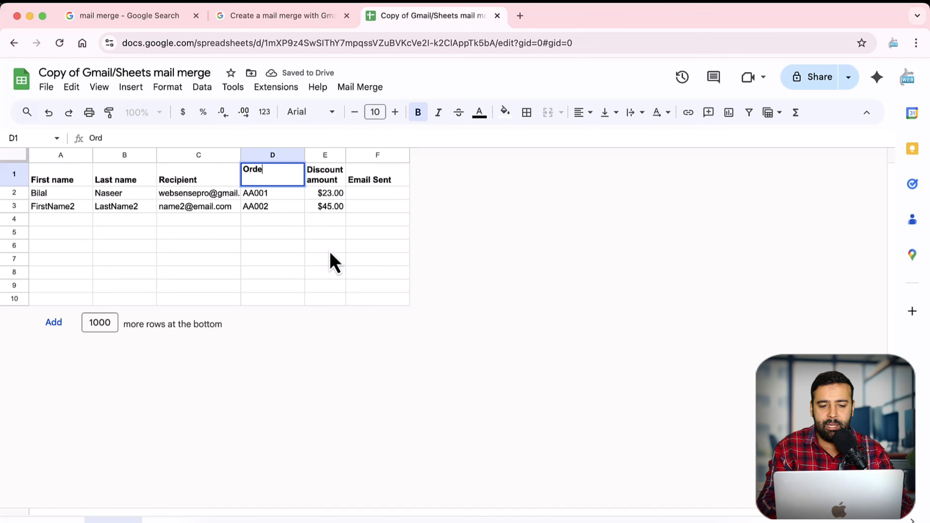
pyautogui.write('r No.')
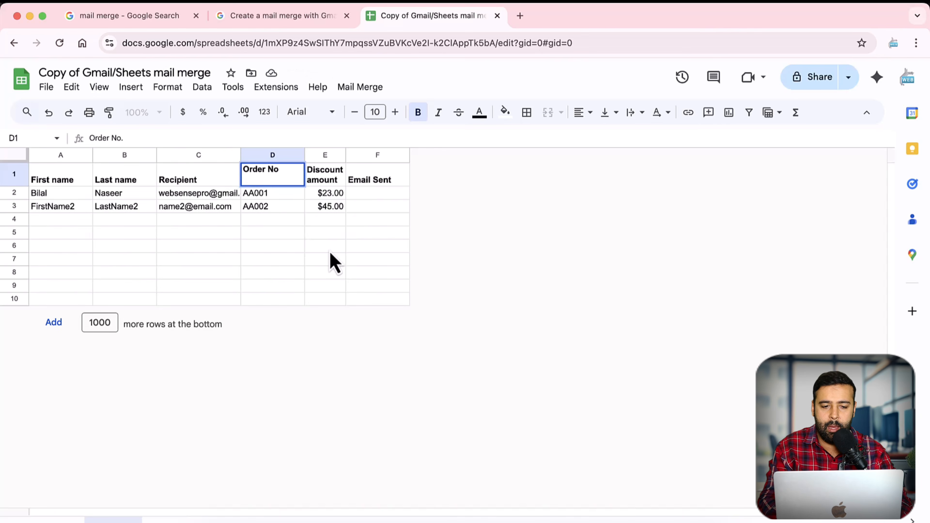
pyautogui.press('Return')
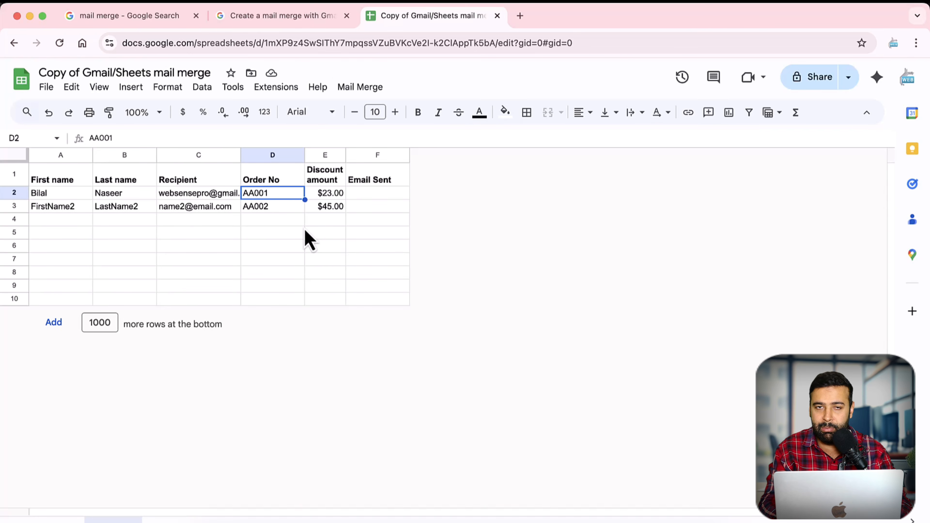
# Step: Delete the Discount amount column, leaving five columns ending with Email Sent
pyautogui.click(332, 162)
pyautogui.rightClick(332, 163)
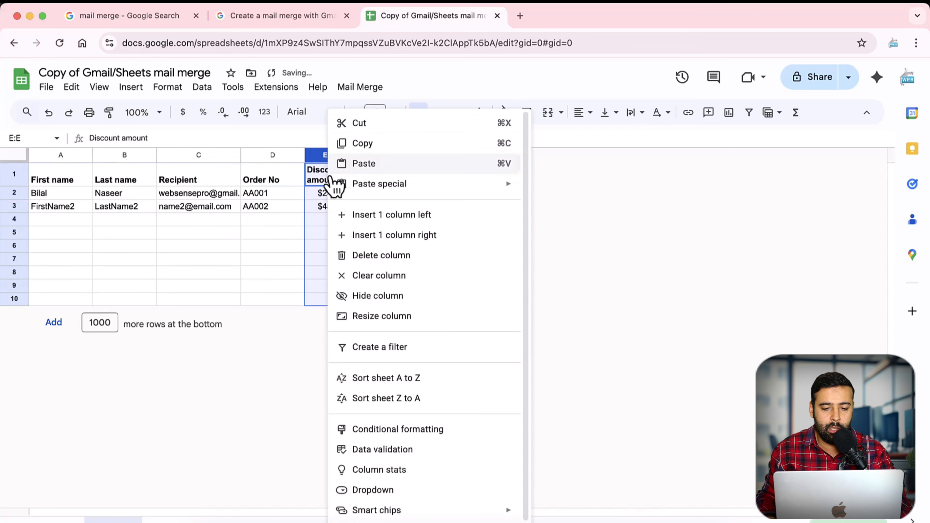
pyautogui.click(348, 255)
pyautogui.click(260, 224)
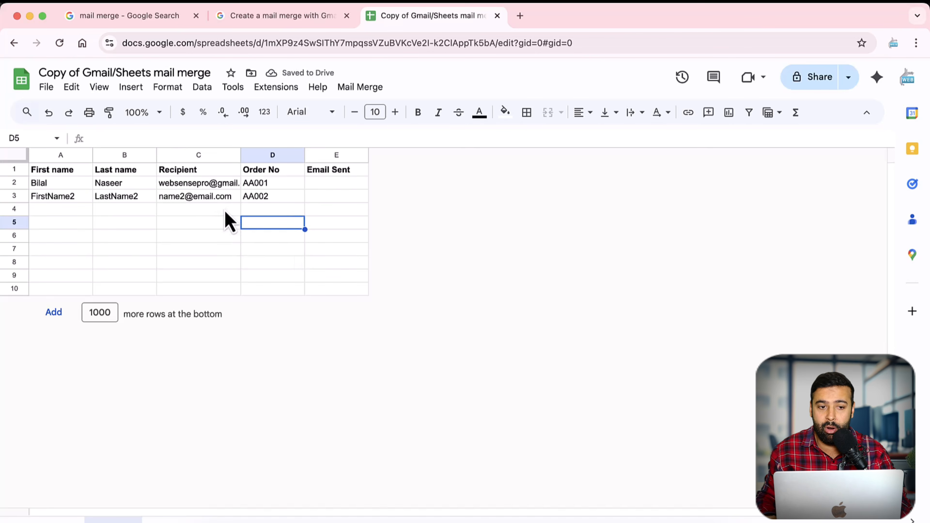
pyautogui.click(205, 156)
pyautogui.click(334, 156)
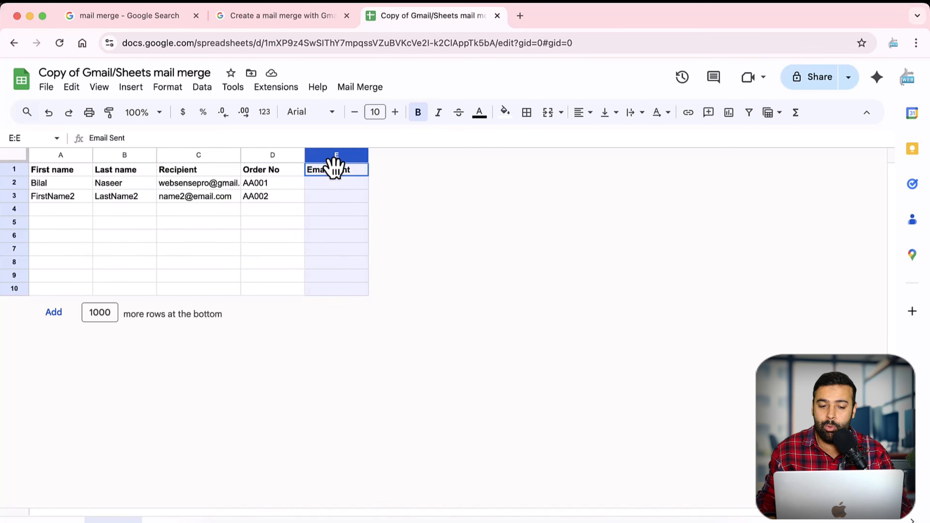
pyautogui.click(256, 251)
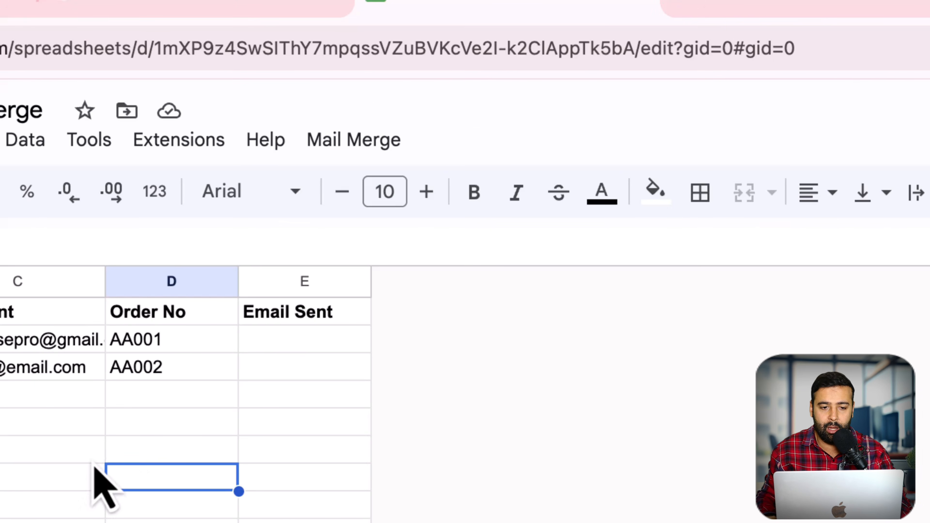
# Step: Run Mail Merge > Send Emails and accept the 'Authorization required' prompt
pyautogui.click(359, 144)
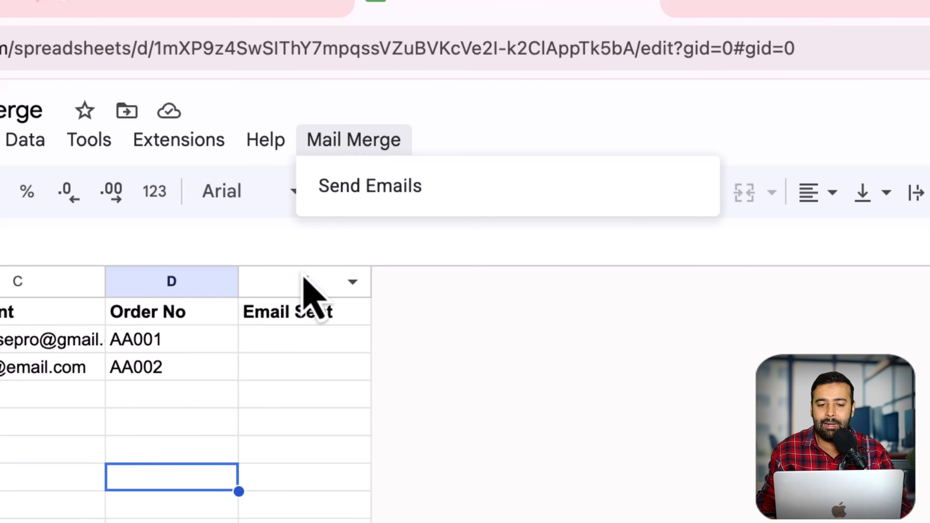
pyautogui.click(381, 187)
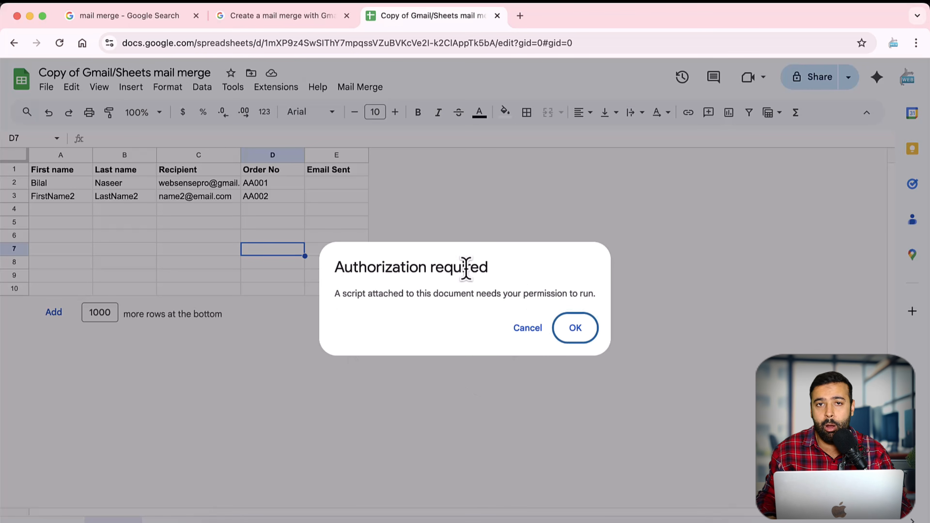
pyautogui.click(583, 330)
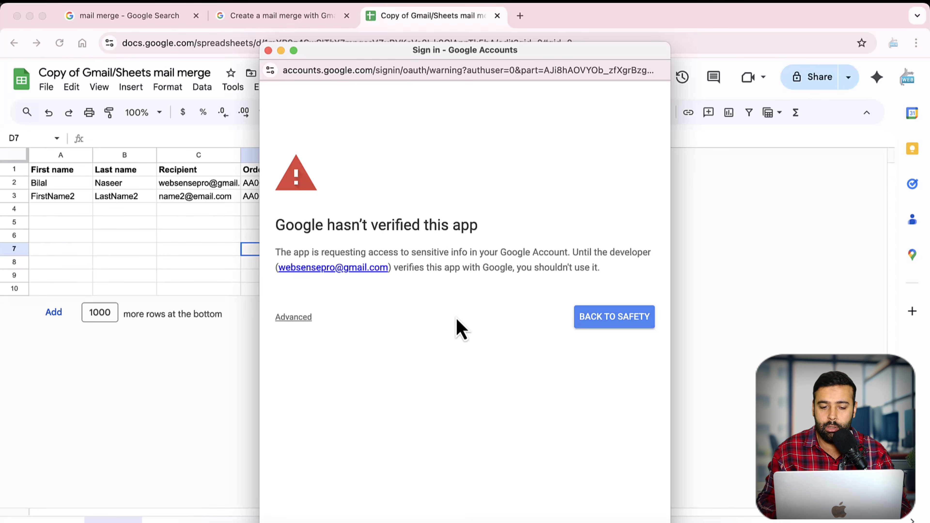
# Step: Scroll through the mail-merge guide's Set up and Run the script sections
pyautogui.click(285, 18)
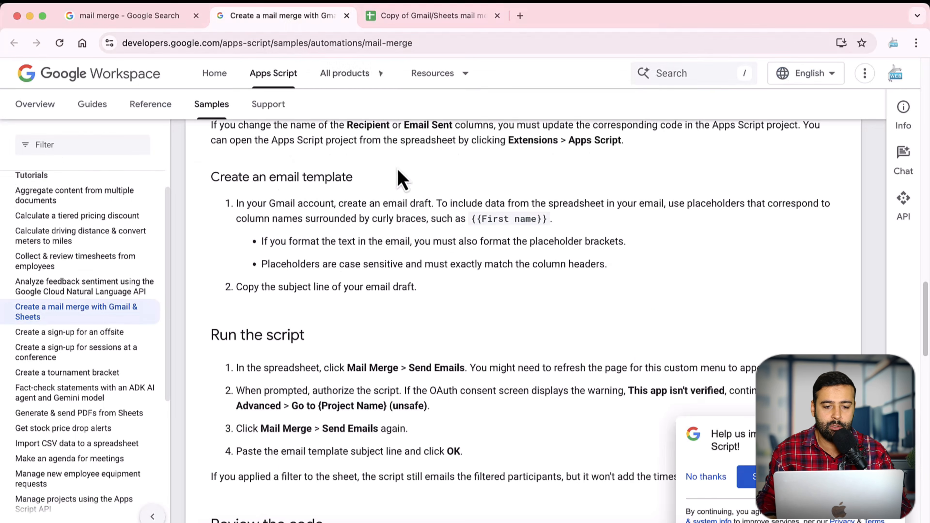
pyautogui.scroll(15, 498, 323)
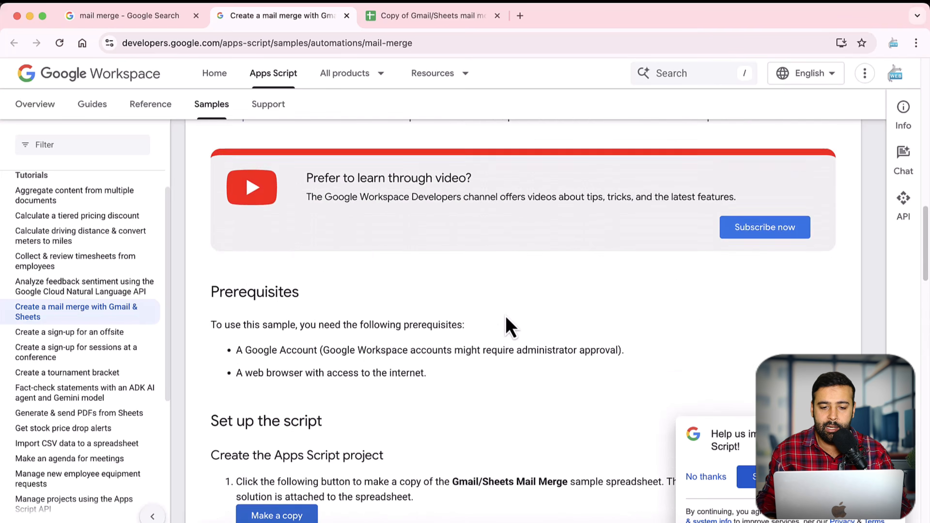
pyautogui.scroll(-15, 505, 322)
pyautogui.scroll(12, 507, 330)
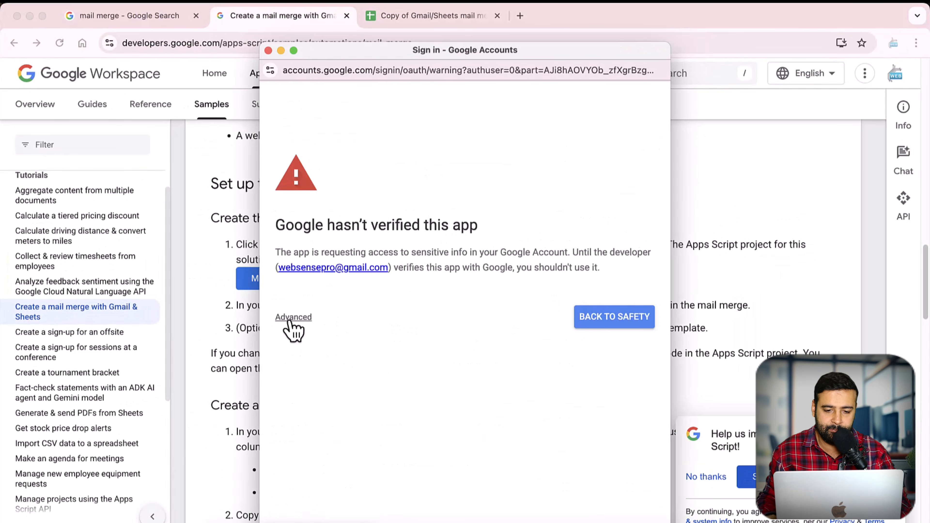
# Step: Proceed past the unverified-app warning via Advanced, select all permissions, and continue
pyautogui.click(289, 318)
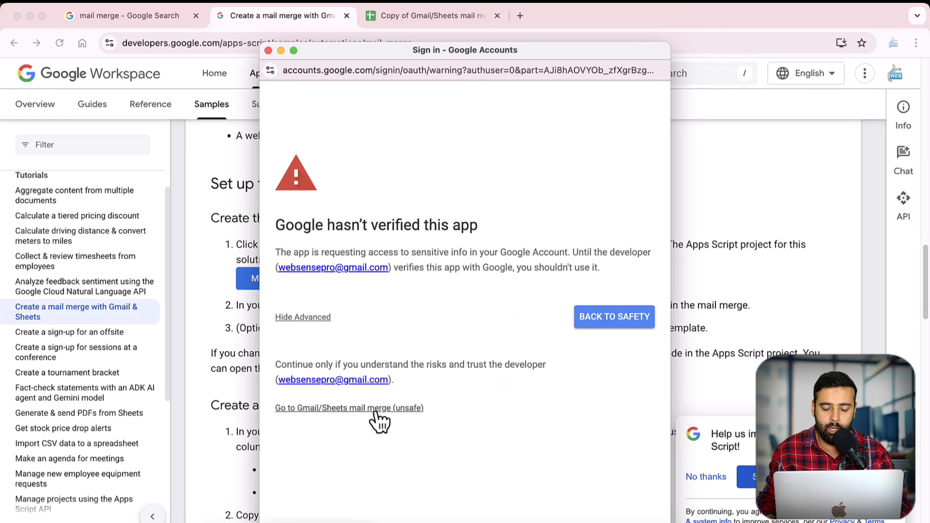
pyautogui.click(376, 412)
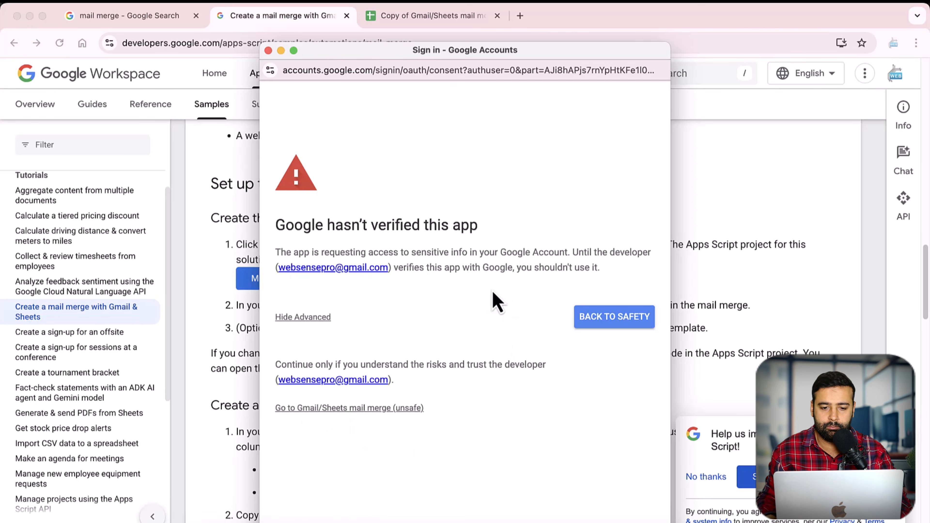
pyautogui.scroll(-2, 549, 264)
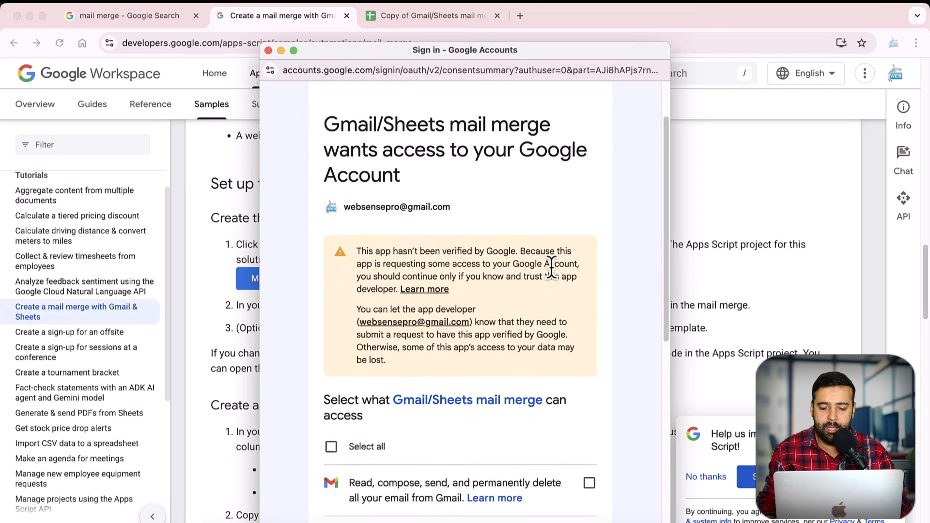
pyautogui.scroll(-8, 552, 267)
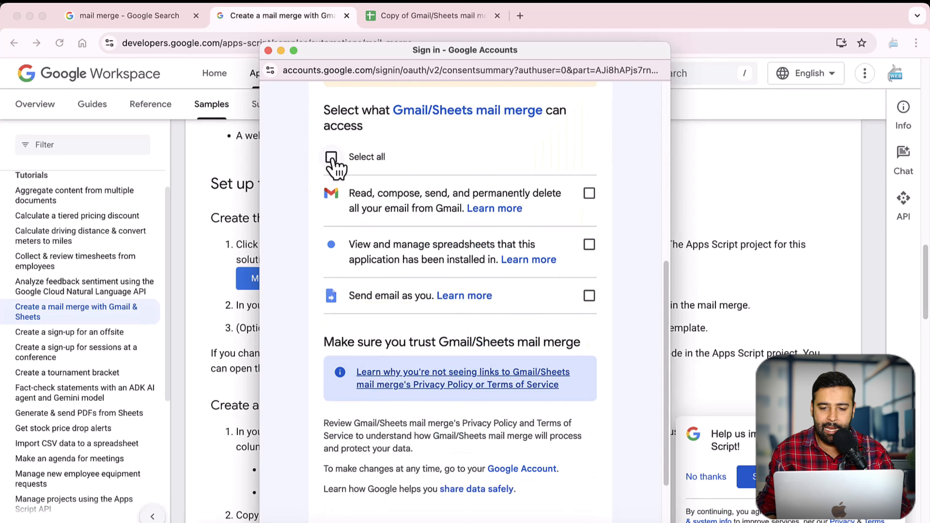
pyautogui.click(332, 157)
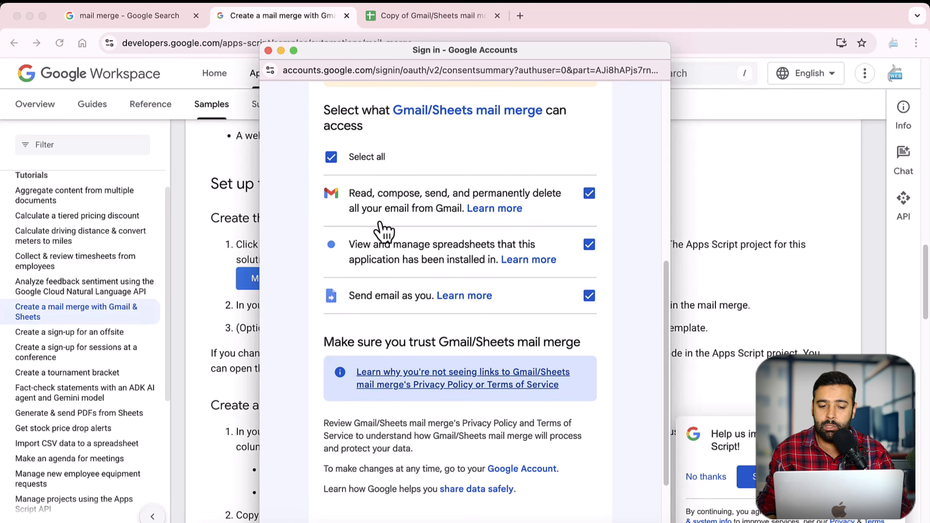
pyautogui.scroll(-3, 383, 232)
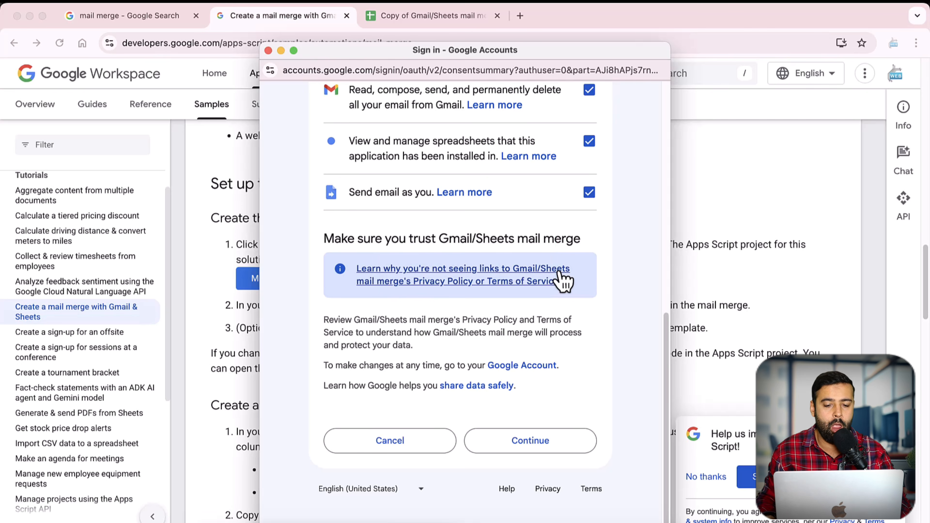
pyautogui.click(553, 444)
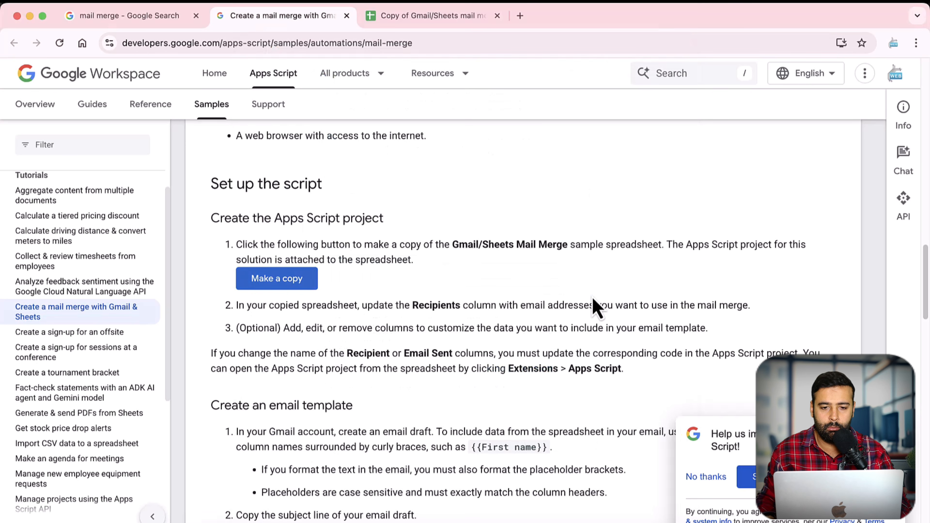
# Step: Return to the spreadsheet for the Mail Merge subject-line prompt, then open a new tab
pyautogui.click(432, 19)
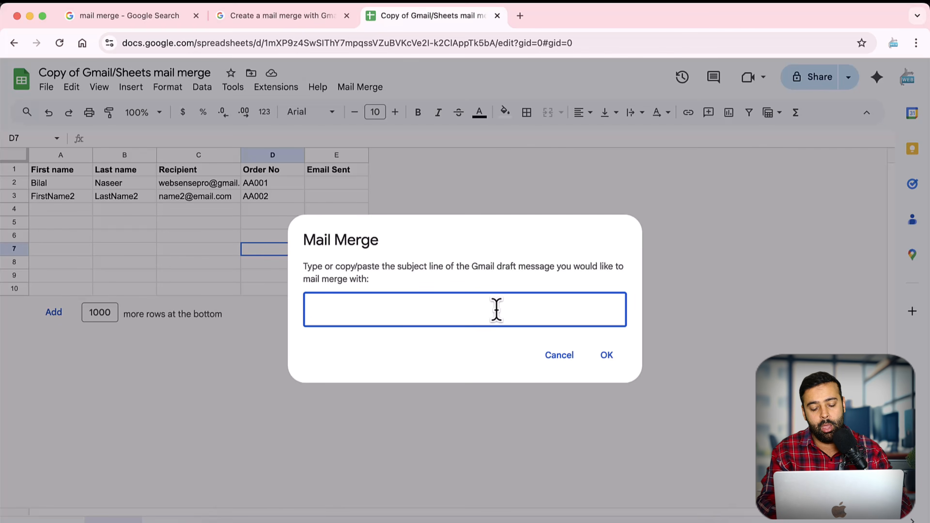
pyautogui.press('super+t')
# Step: Load gmail.com and compose a draft with subject 'Your Order {{}} is confirmed'
pyautogui.write('gmail.com')
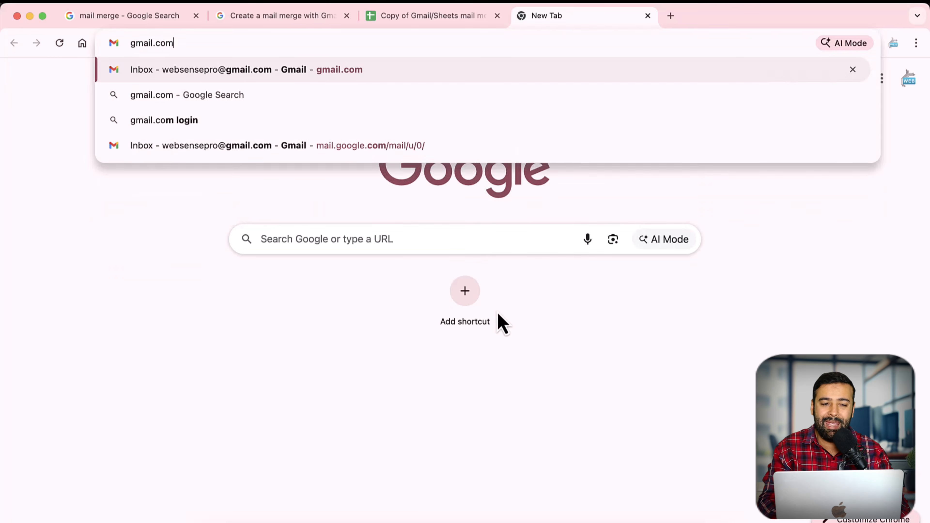
pyautogui.press('Return')
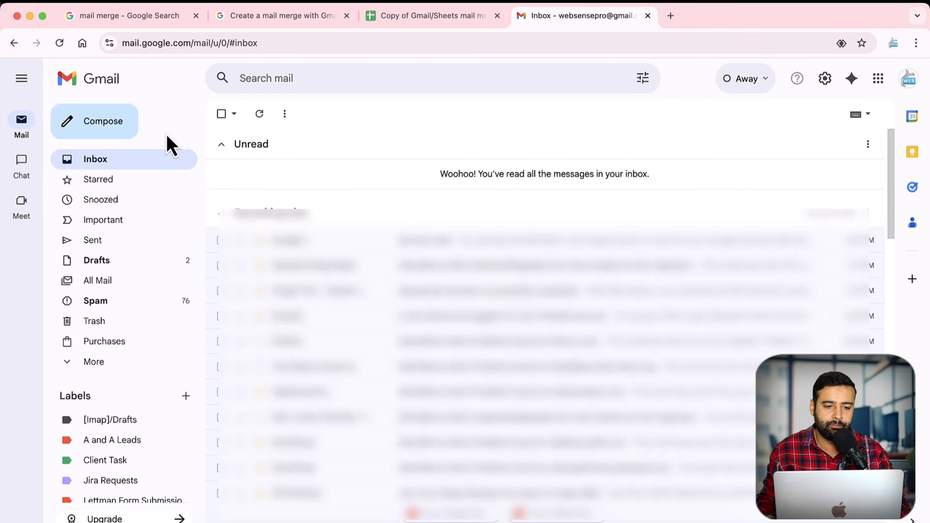
pyautogui.click(121, 124)
pyautogui.click(212, 149)
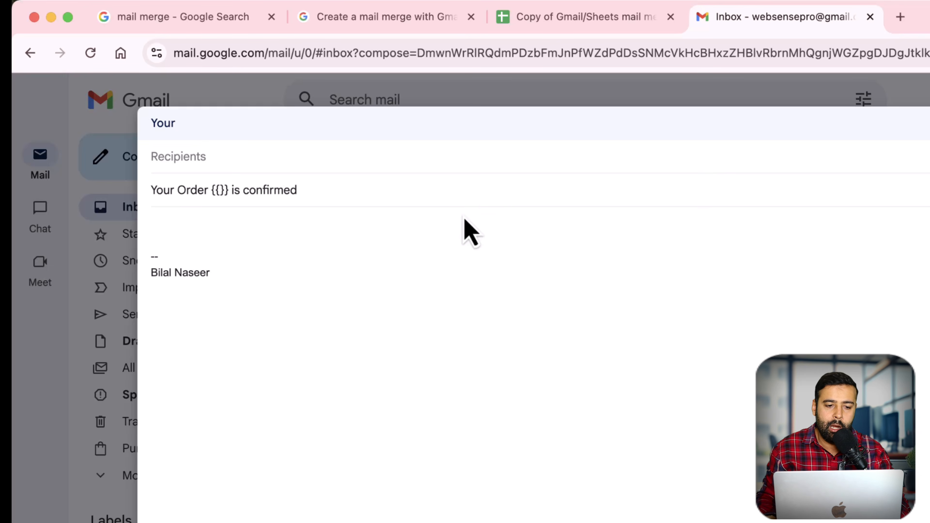
pyautogui.moveTo(229, 191); pyautogui.dragTo(208, 188)
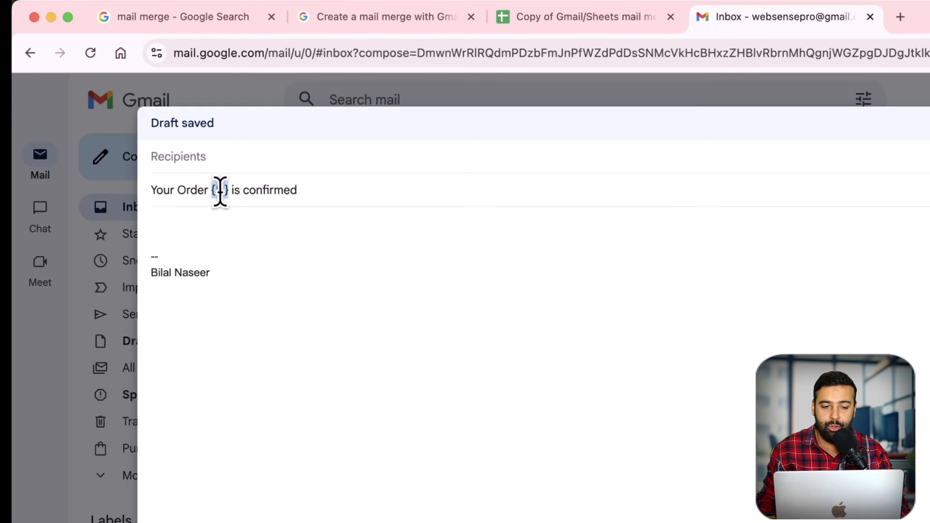
# Step: Dismiss the Sheets prompt and paste the 'Order No' header from D1 into the subject braces
pyautogui.click(566, 23)
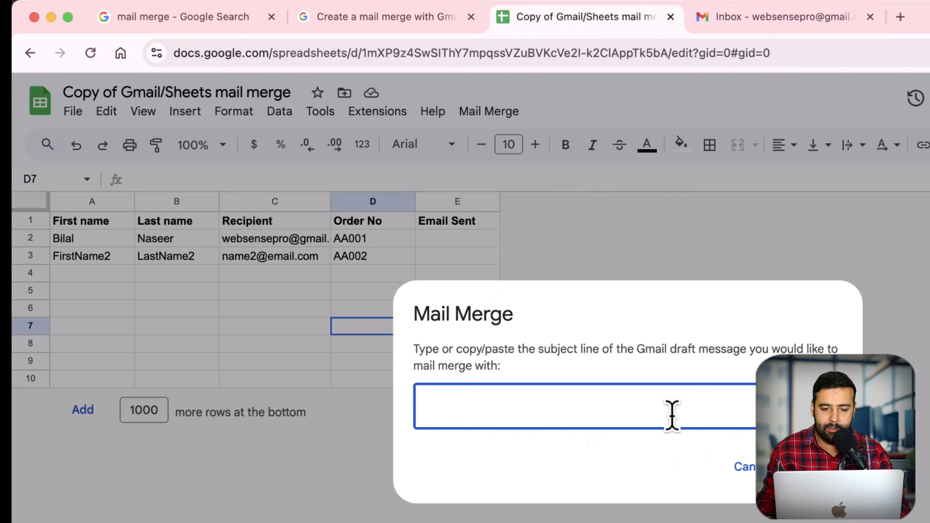
pyautogui.click(744, 469)
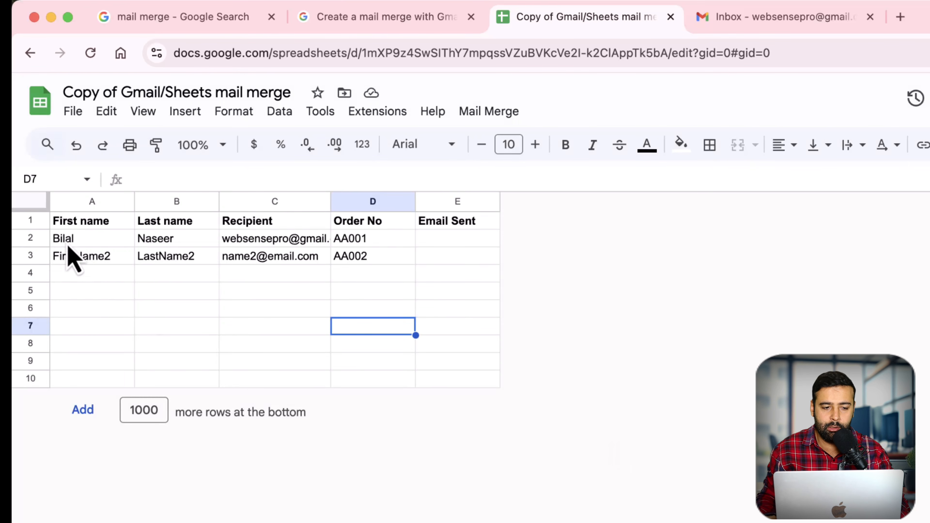
pyautogui.moveTo(64, 242); pyautogui.dragTo(469, 243)
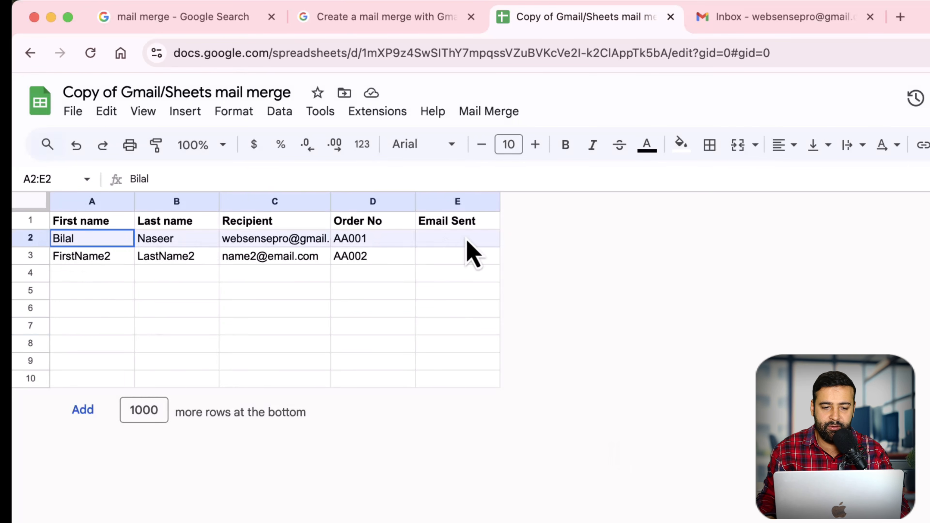
pyautogui.click(296, 277)
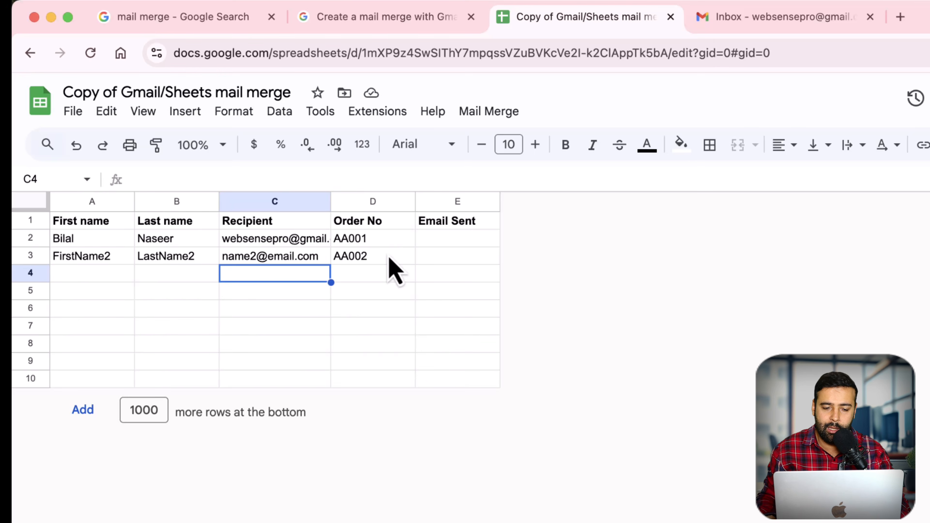
pyautogui.click(726, 27)
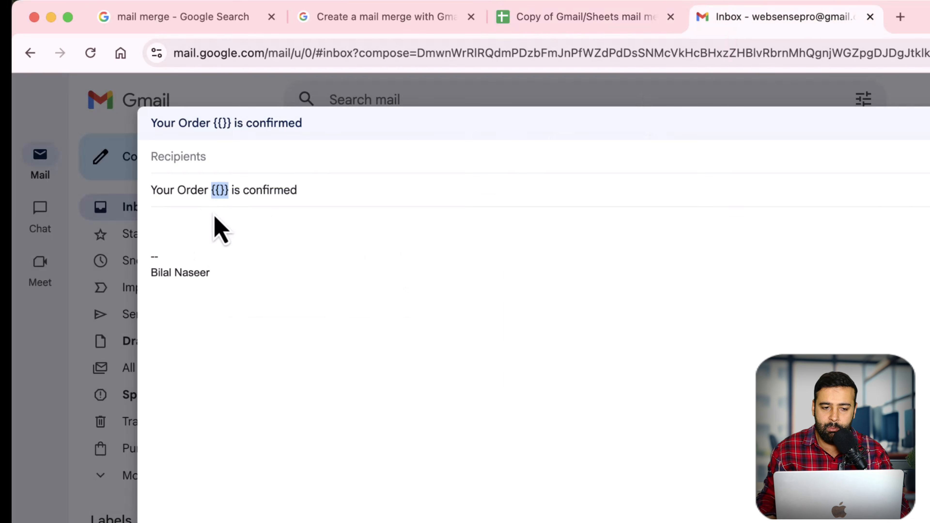
pyautogui.click(553, 25)
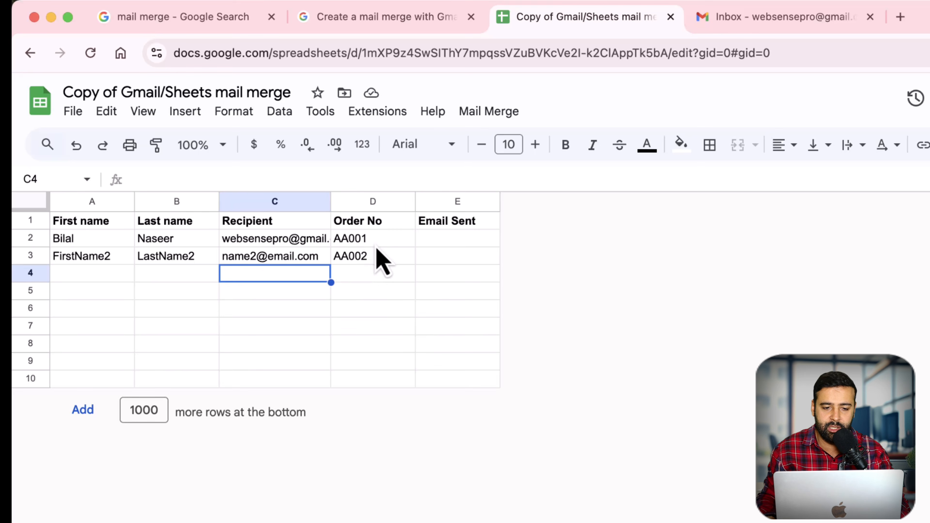
pyautogui.doubleClick(350, 228)
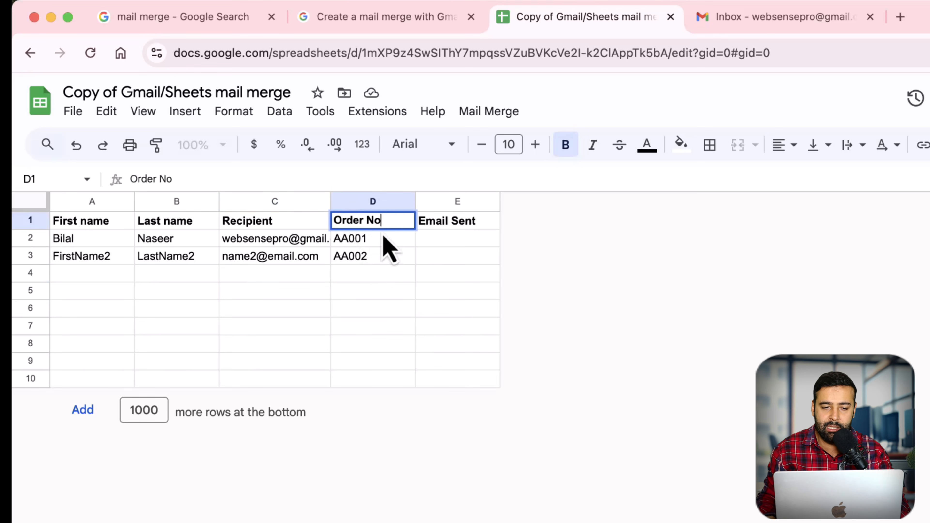
pyautogui.moveTo(384, 220); pyautogui.dragTo(334, 220)
pyautogui.press('super+c')
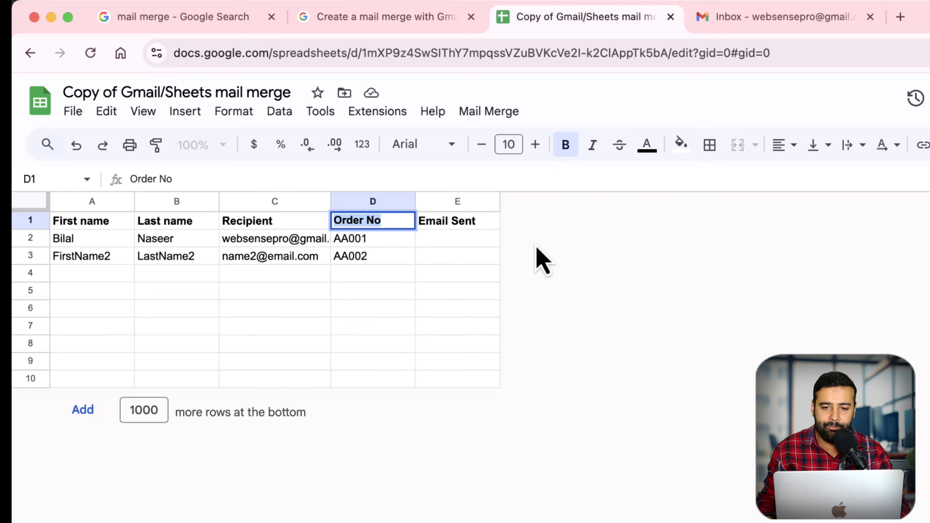
pyautogui.click(769, 16)
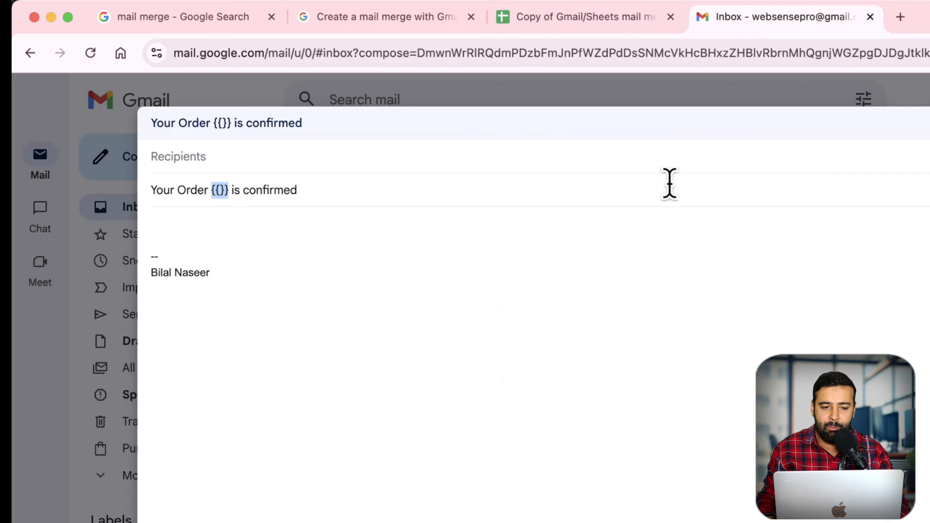
pyautogui.click(218, 191)
pyautogui.press('super+v')
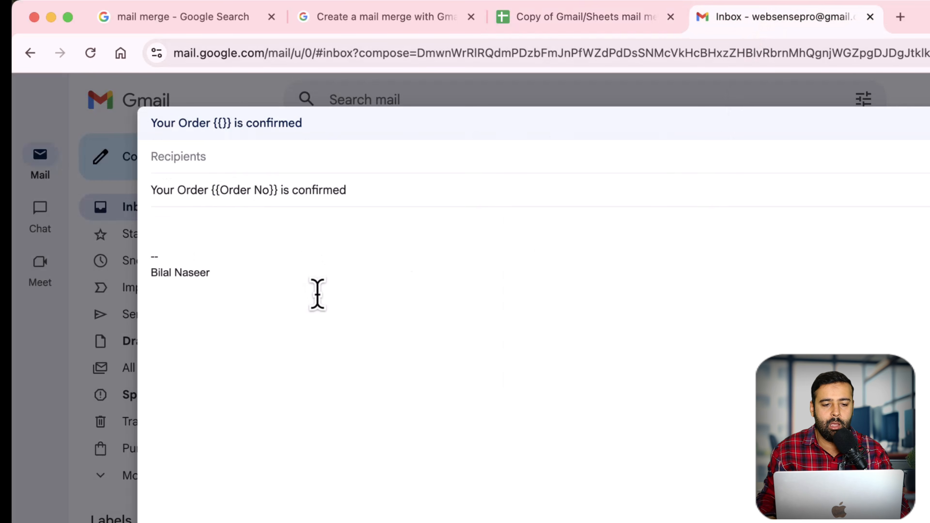
# Step: Start the body with 'Hi {{}}' and copy the 'First name' header from A1
pyautogui.click(235, 227)
pyautogui.write('Hi Bilal')
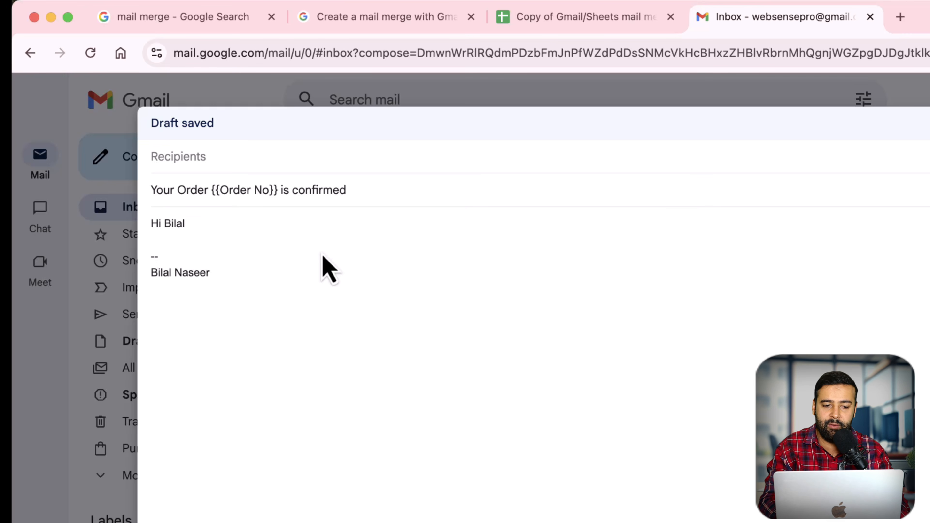
pyautogui.press('BackSpace')
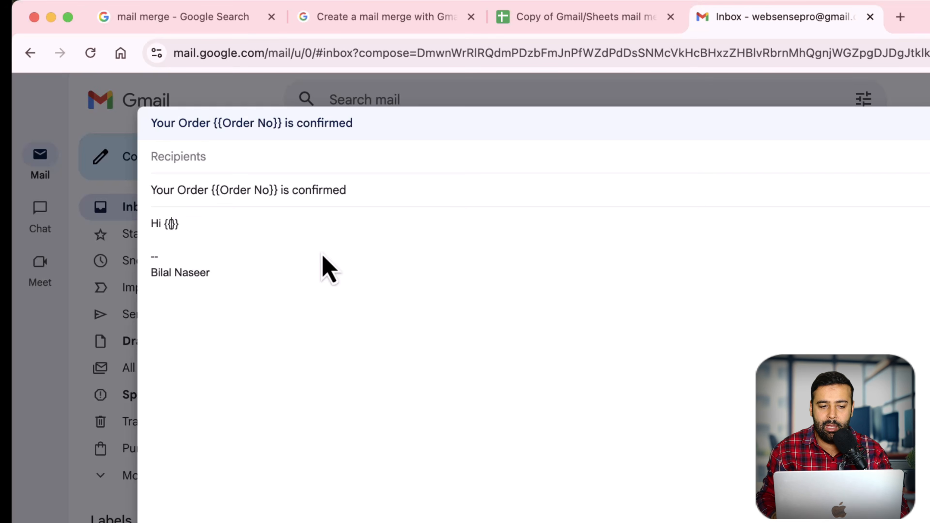
pyautogui.click(505, 20)
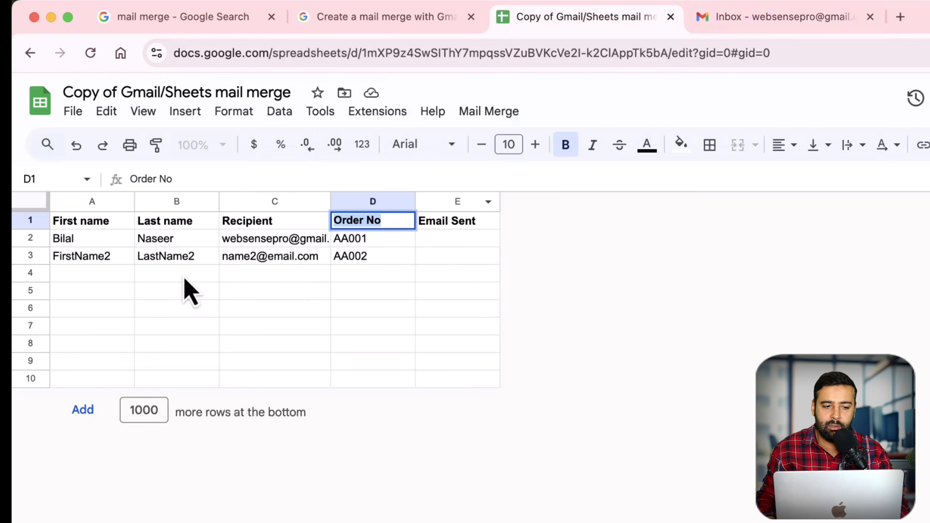
pyautogui.doubleClick(95, 224)
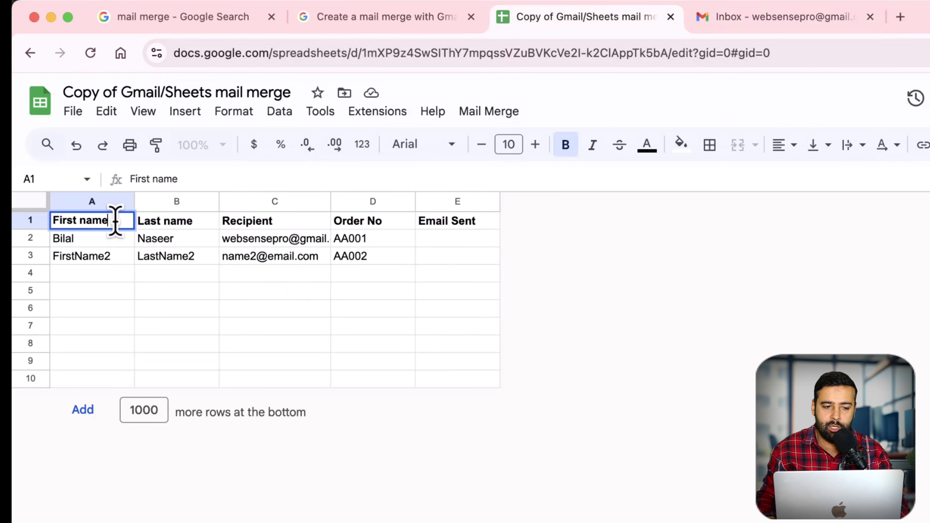
pyautogui.moveTo(116, 220); pyautogui.dragTo(55, 220)
pyautogui.press('super+c')
# Step: Complete the greeting as 'Hi {{First name}}' and add 'Thanks for ordering from us.'
pyautogui.click(729, 20)
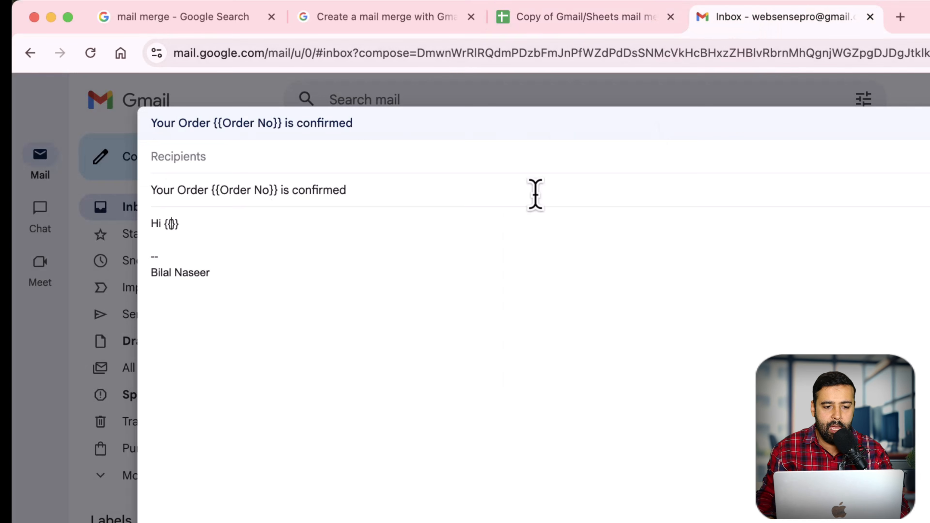
pyautogui.press('super+v')
pyautogui.click(326, 239)
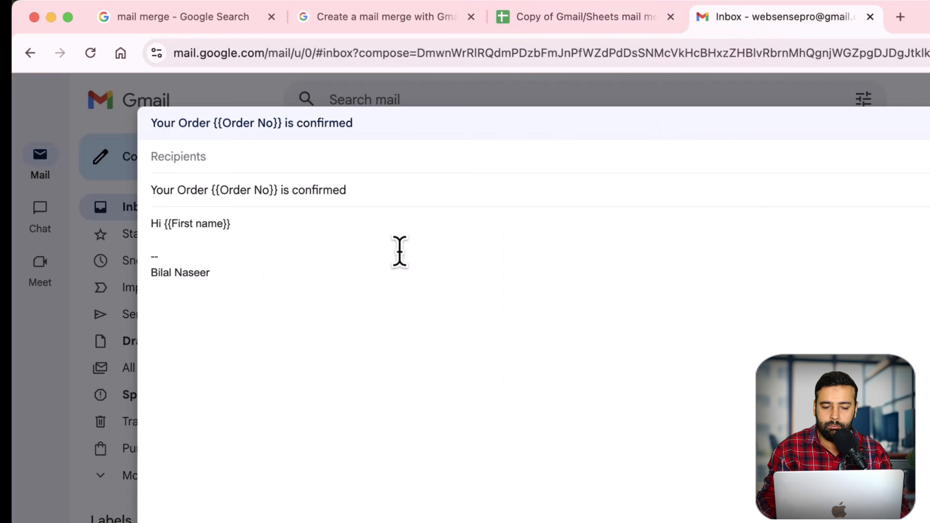
pyautogui.press('Return')
pyautogui.press('Return')
pyautogui.press('Return')
pyautogui.write('Thank')
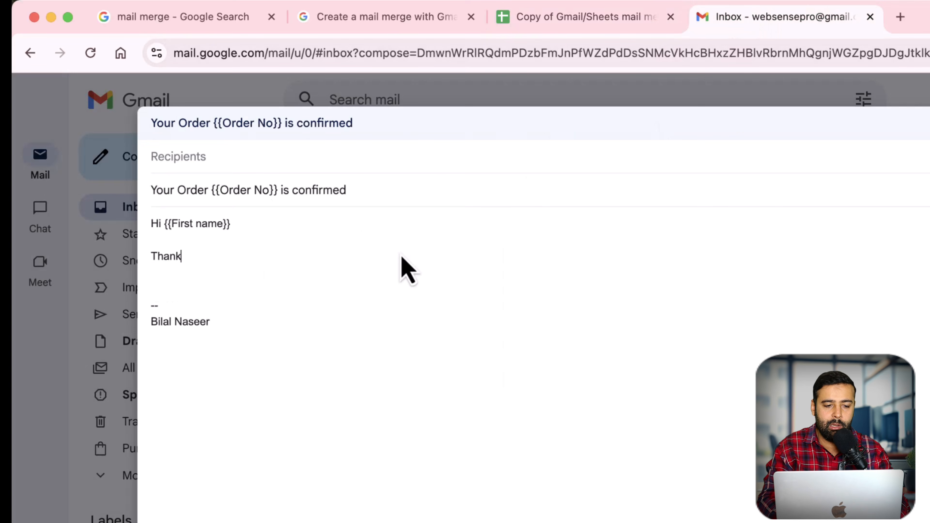
pyautogui.write('s for ord')
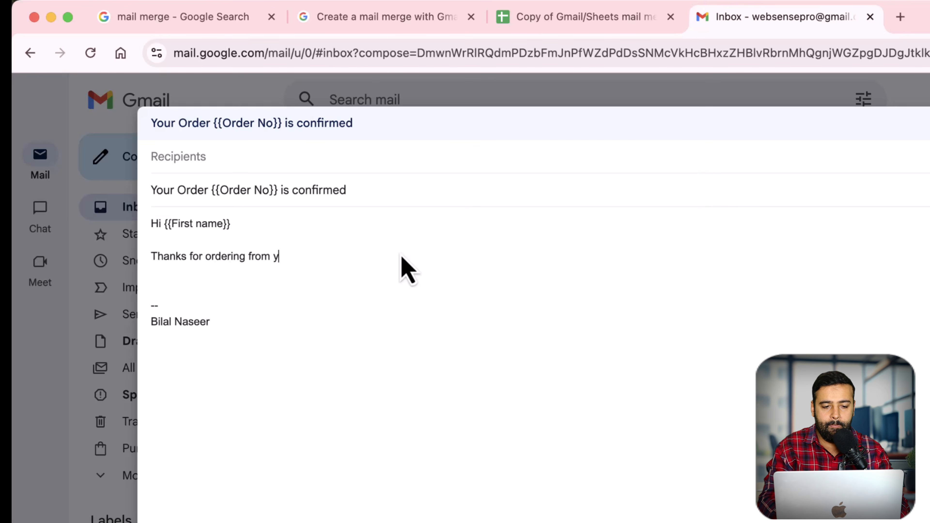
pyautogui.write('ering from us.')
pyautogui.press('Return')
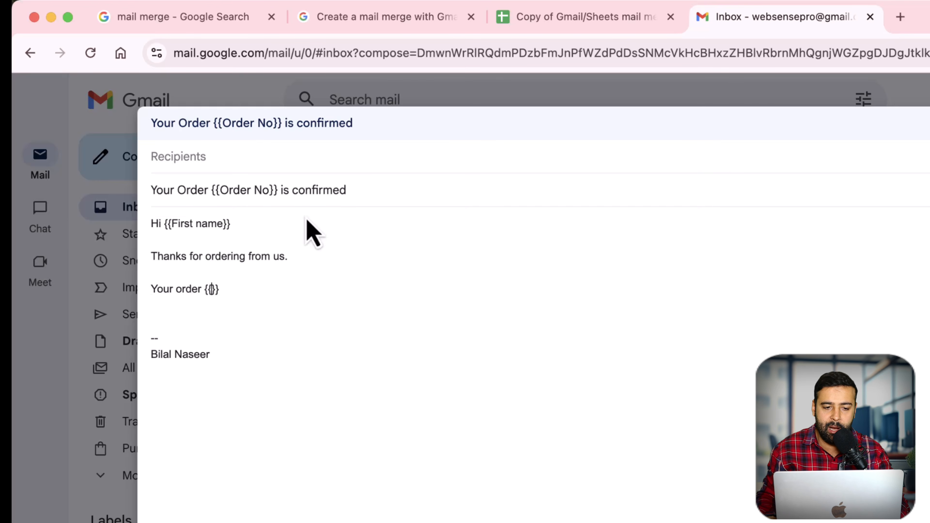
# Step: Insert {{Order No}} into the body sentence, ending with 'will be delivered by {{}}'
pyautogui.moveTo(269, 190); pyautogui.dragTo(219, 191)
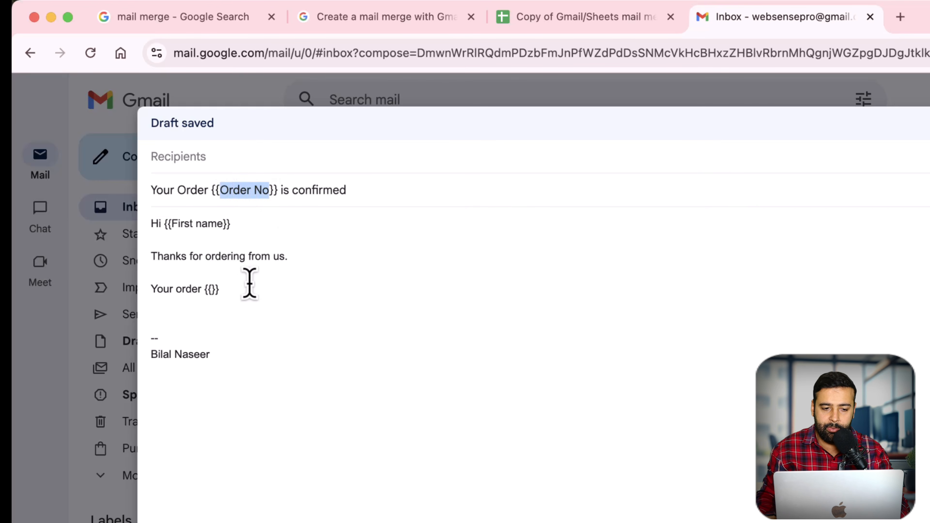
pyautogui.press('cmd+c')
pyautogui.click(212, 289)
pyautogui.press('cmd+v')
pyautogui.click(425, 294)
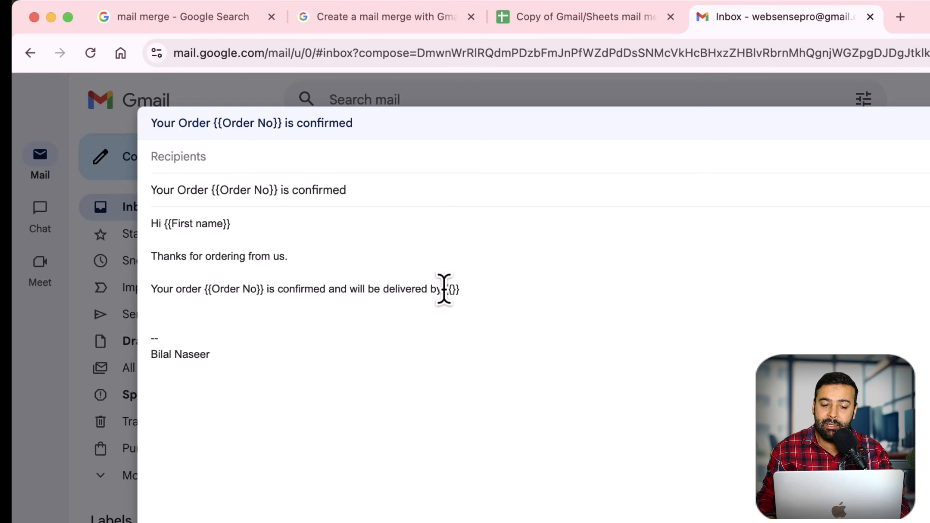
pyautogui.moveTo(443, 289); pyautogui.dragTo(466, 289)
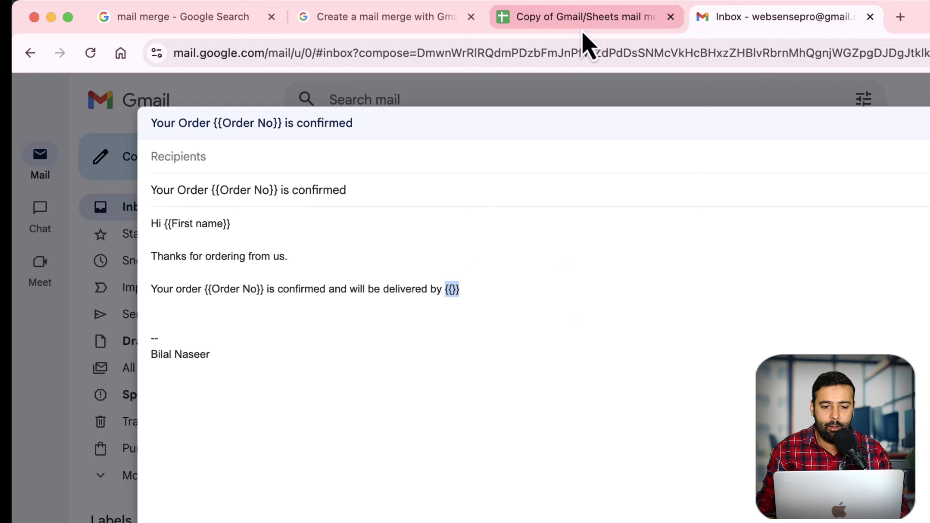
# Step: Insert a new column right of Order No and title it Due Date
pyautogui.click(586, 18)
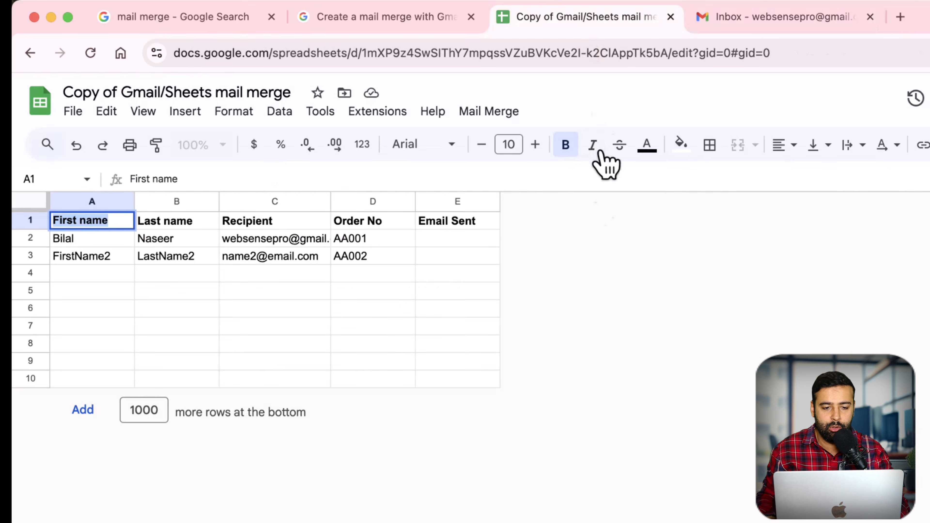
pyautogui.rightClick(382, 204)
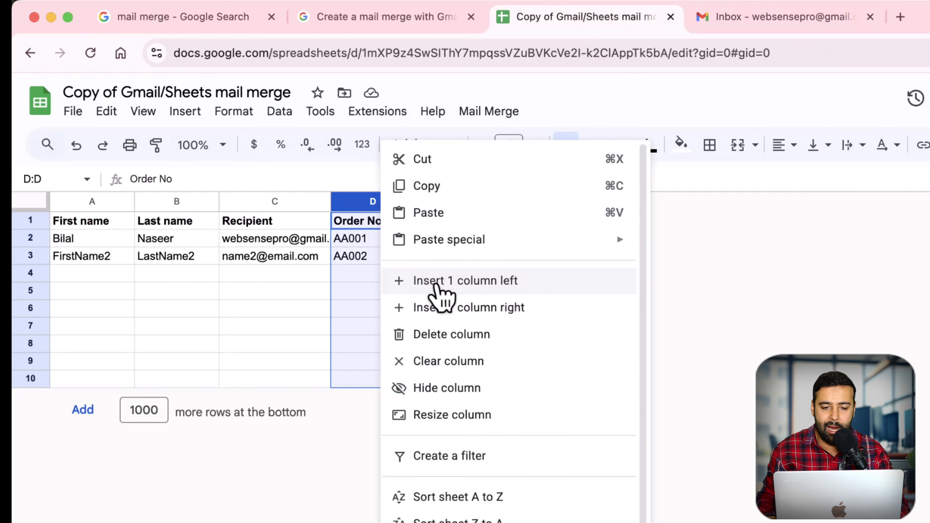
pyautogui.click(541, 310)
pyautogui.click(454, 225)
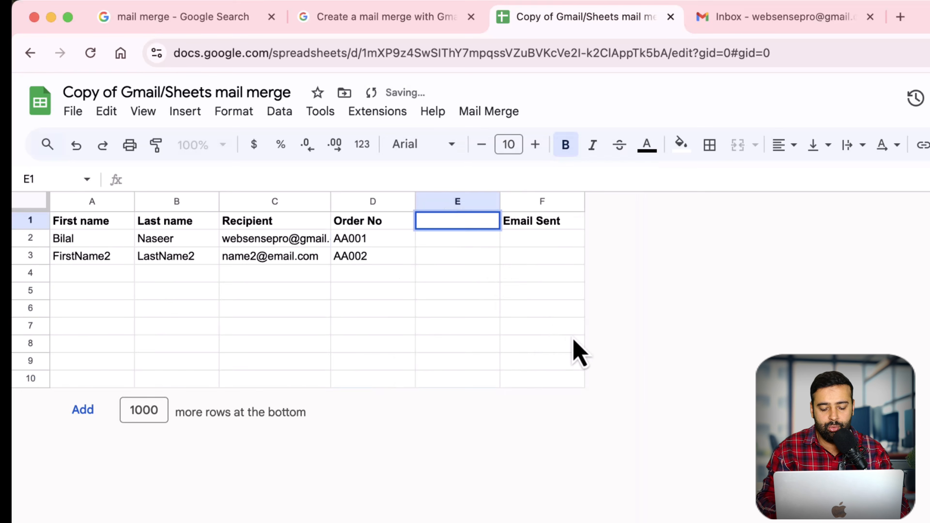
pyautogui.write('D')
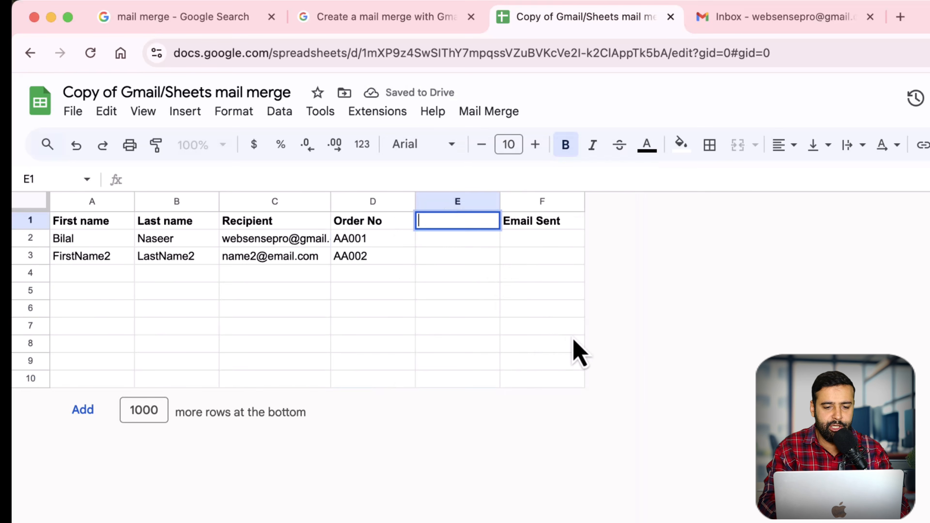
pyautogui.write('ue Date')
pyautogui.press('Return')
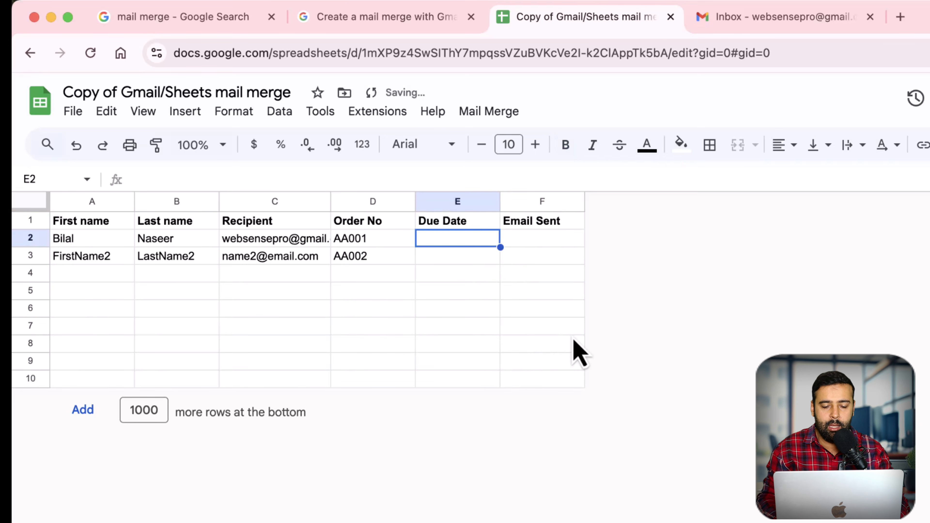
pyautogui.press('Down')
pyautogui.press('Up')
# Step: Enter 15th Feb 26 in E2 and copy it into E3
pyautogui.write('1')
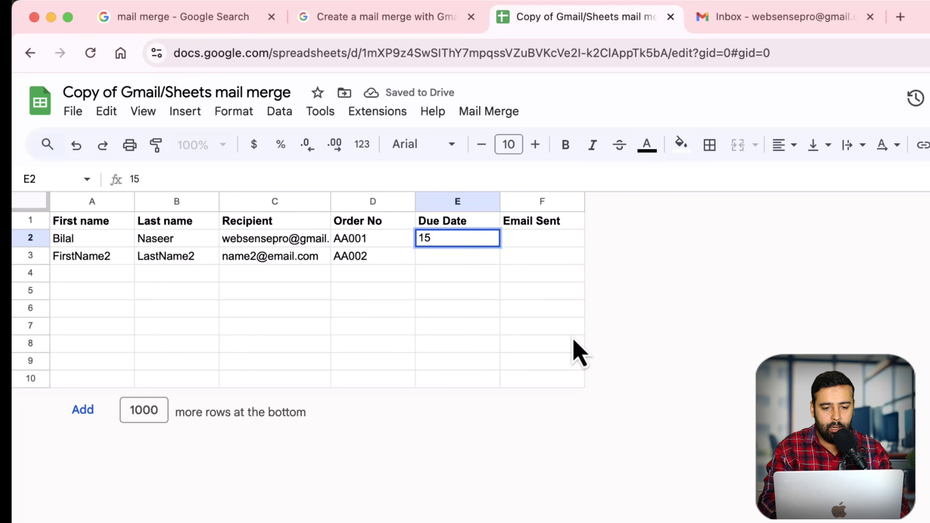
pyautogui.write('5th Feb 26')
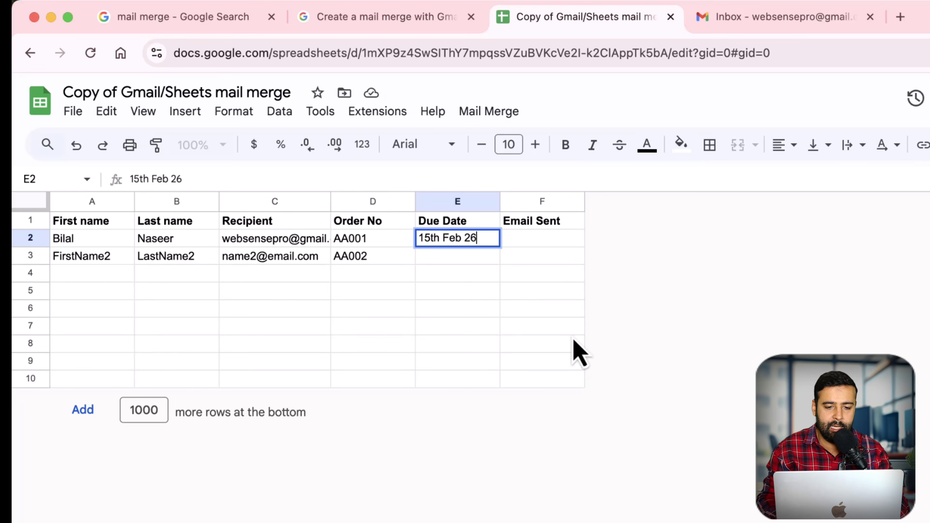
pyautogui.press('Return')
pyautogui.press('Up')
pyautogui.hotkey('ctrl', 'c')
pyautogui.press('Down')
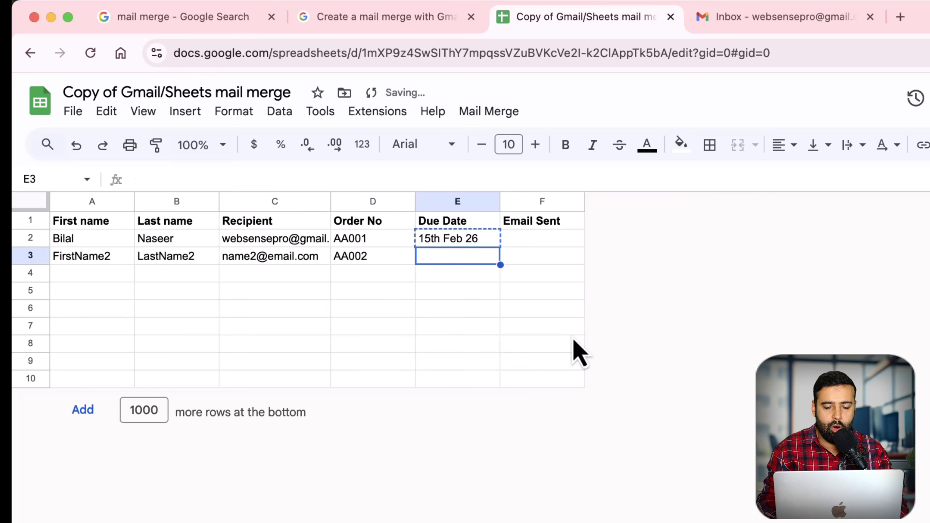
pyautogui.hotkey('ctrl', 'v')
# Step: Change the E3 date to 16th Feb 26
pyautogui.press('Return')
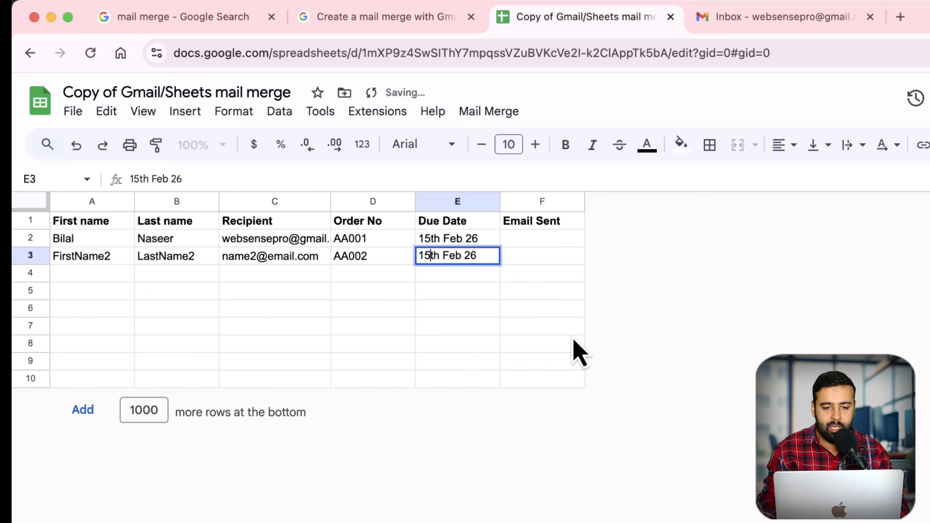
pyautogui.press('BackSpace')
pyautogui.write('6')
pyautogui.press('Return')
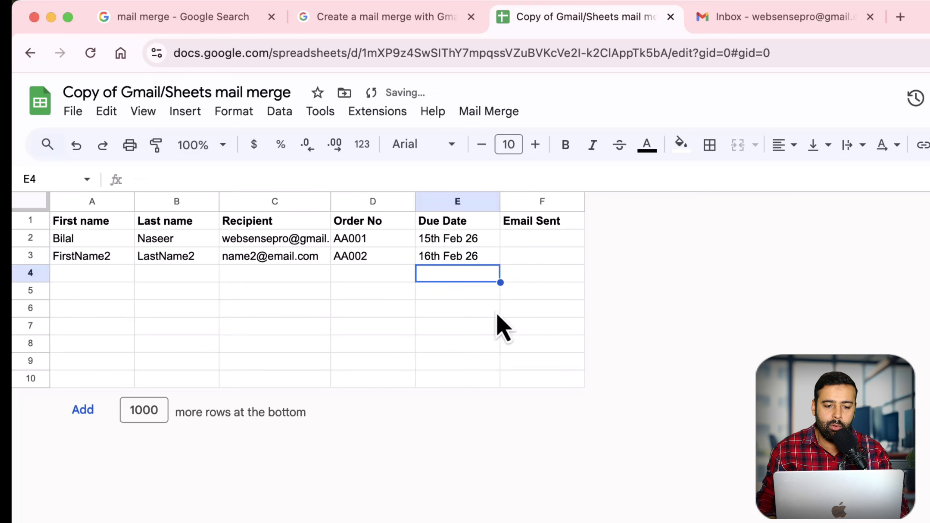
pyautogui.click(383, 309)
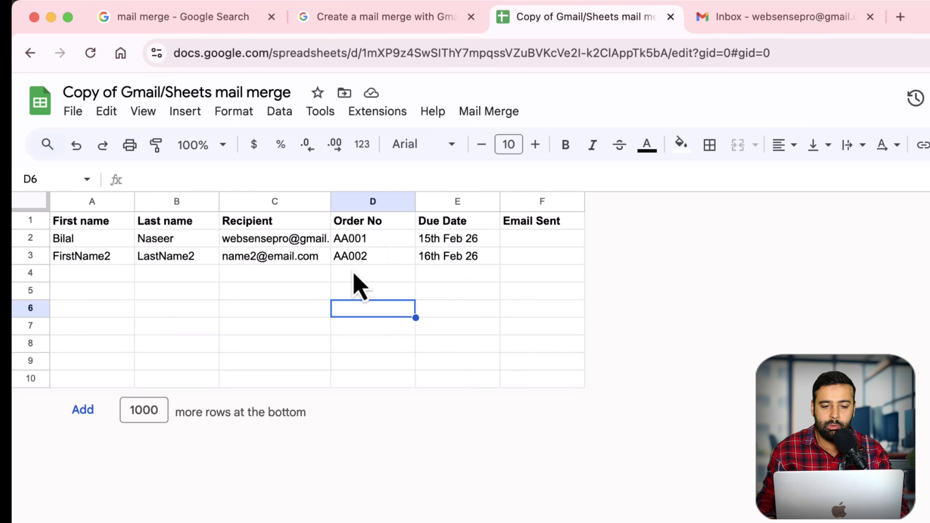
pyautogui.click(478, 244)
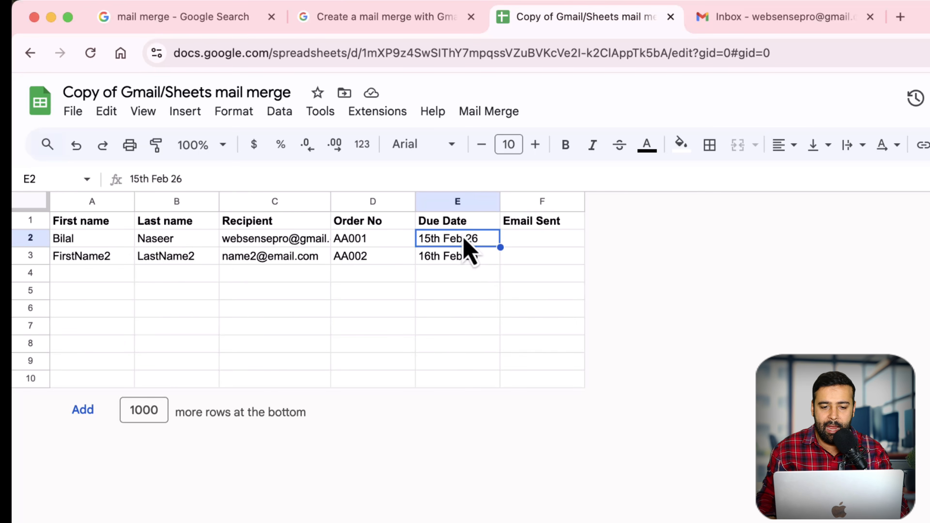
pyautogui.click(483, 222)
# Step: Paste Due Date into the draft's empty delivery placeholder, making {{Due Date}}
pyautogui.doubleClick(482, 222)
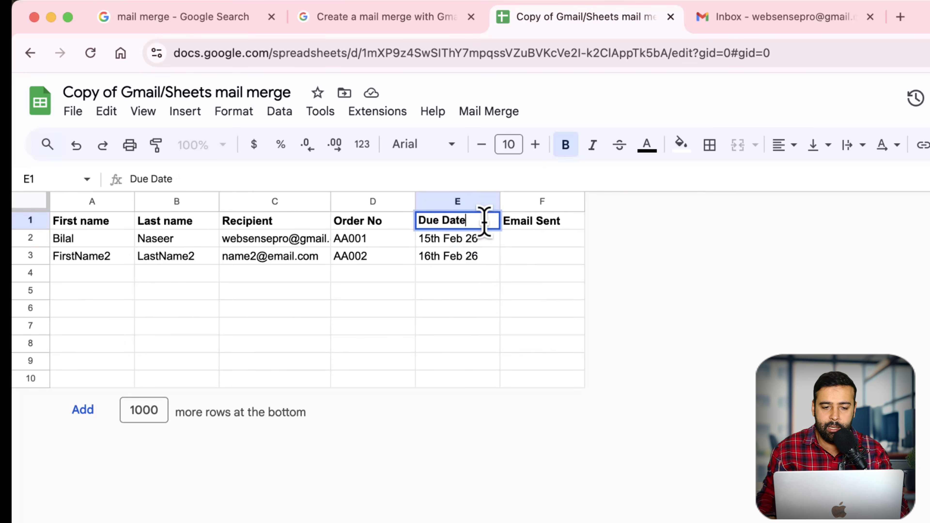
pyautogui.click(745, 25)
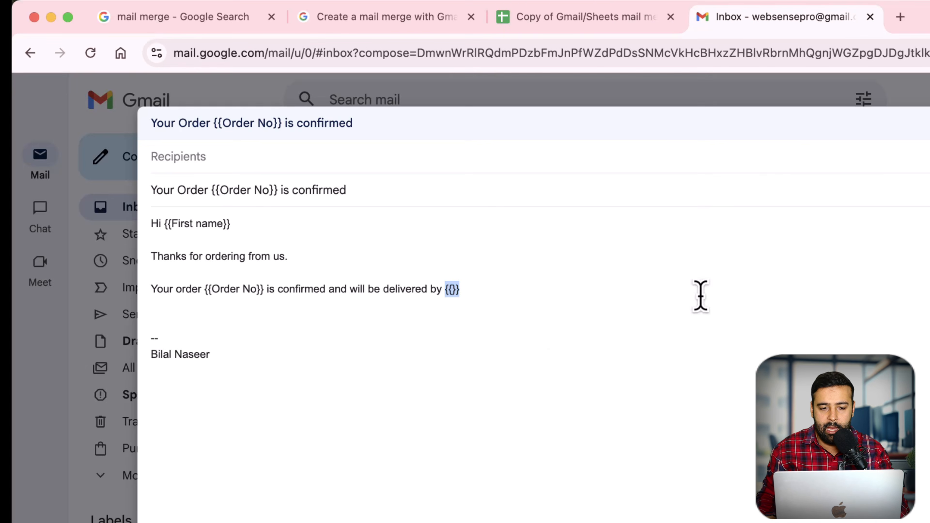
pyautogui.click(453, 291)
pyautogui.press('super+v')
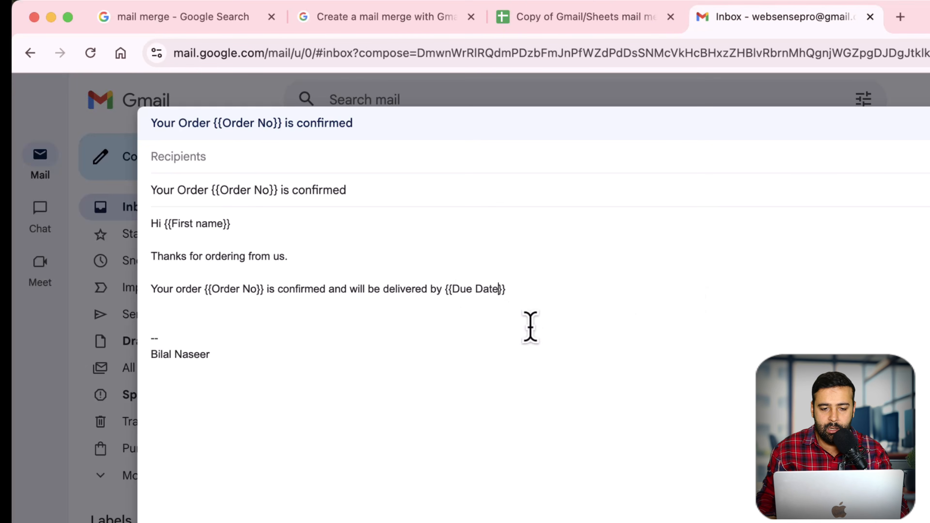
# Step: Add a closing Thanks! line above the signature and return to the mail merge sheet
pyautogui.click(484, 326)
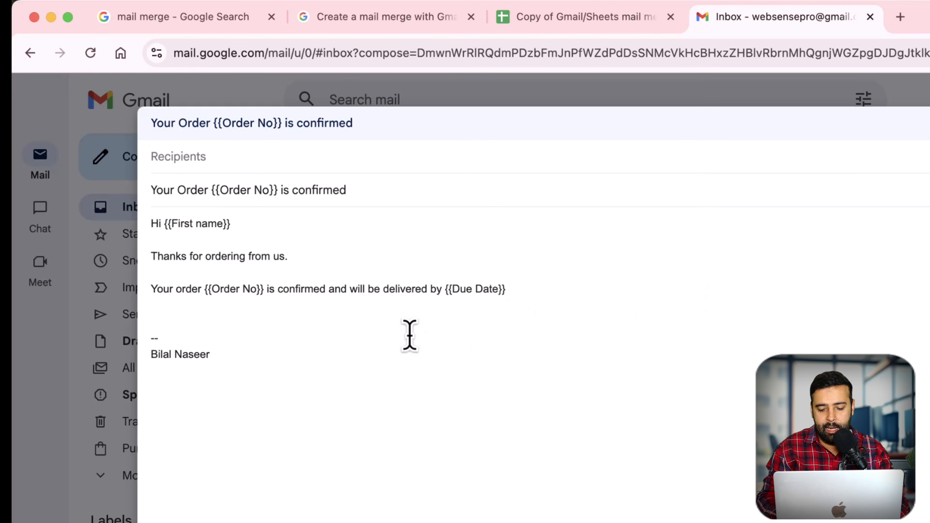
pyautogui.write('Thanks!')
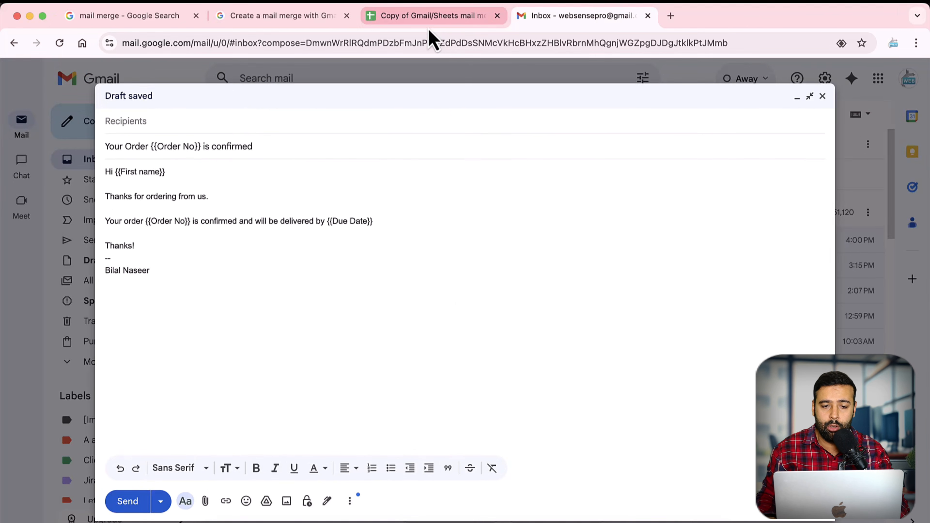
pyautogui.click(430, 22)
pyautogui.click(391, 237)
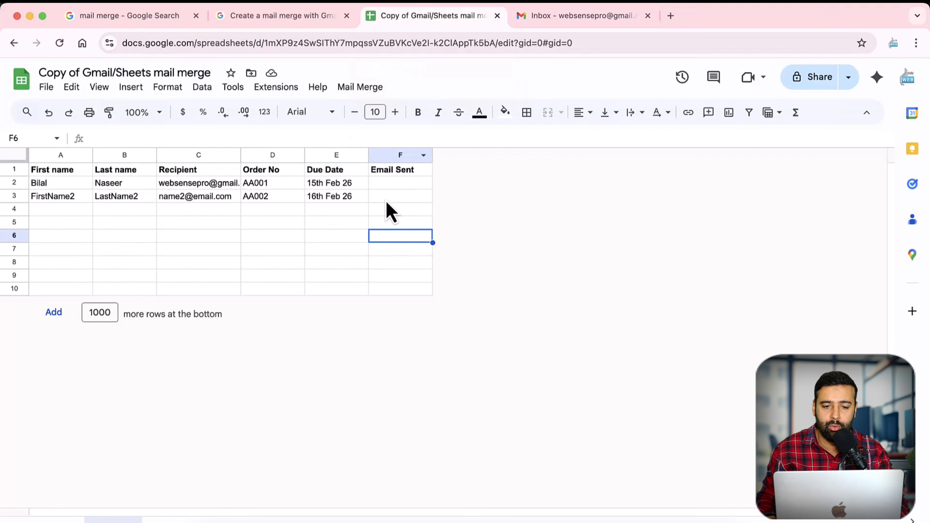
# Step: Run Mail Merge > Send Emails with the draft's subject line, then widen column F to show timestamps
pyautogui.click(364, 90)
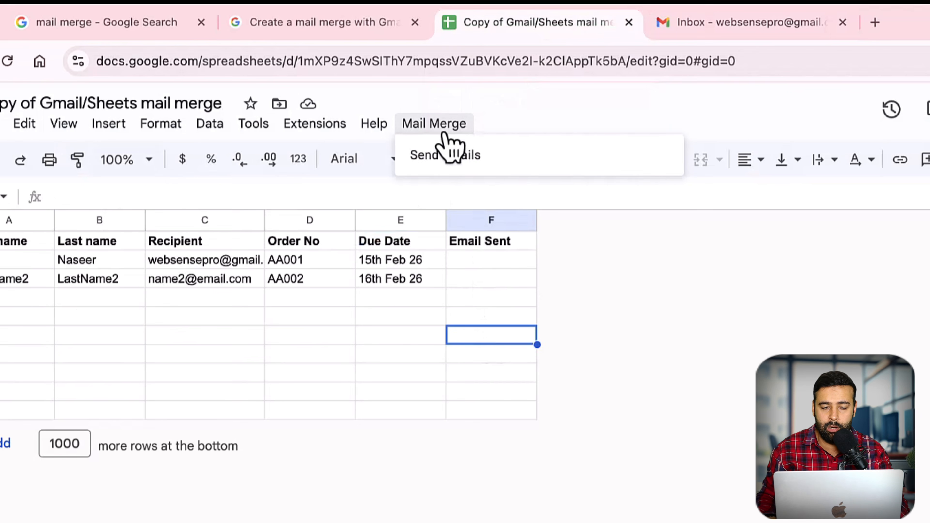
pyautogui.click(478, 166)
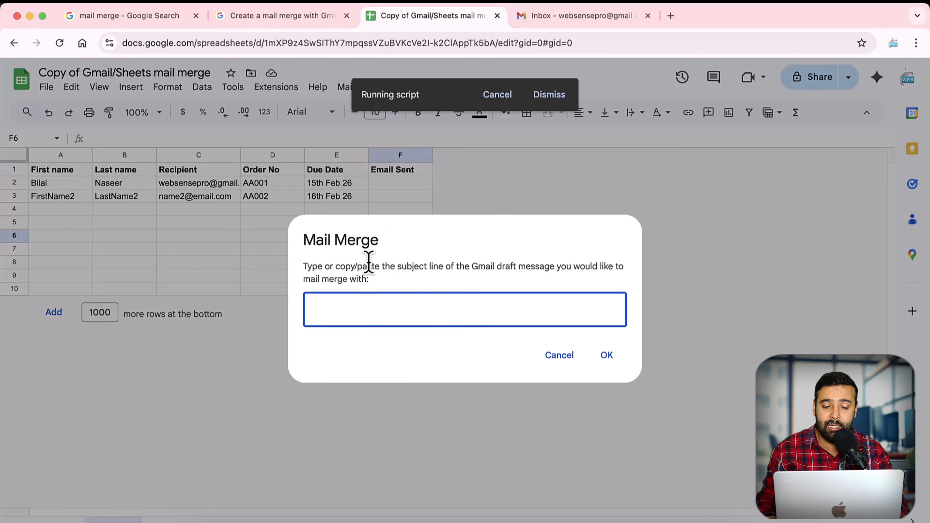
pyautogui.click(583, 16)
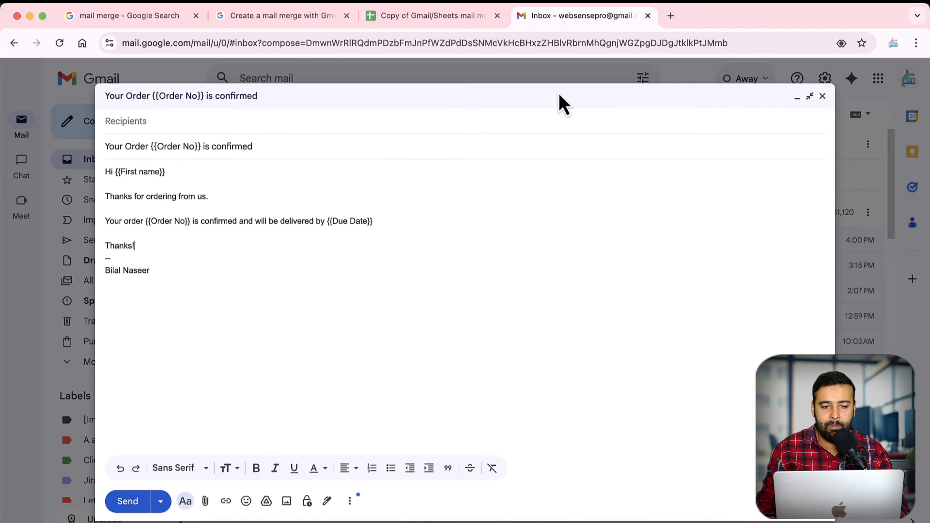
pyautogui.moveTo(253, 147); pyautogui.dragTo(96, 158)
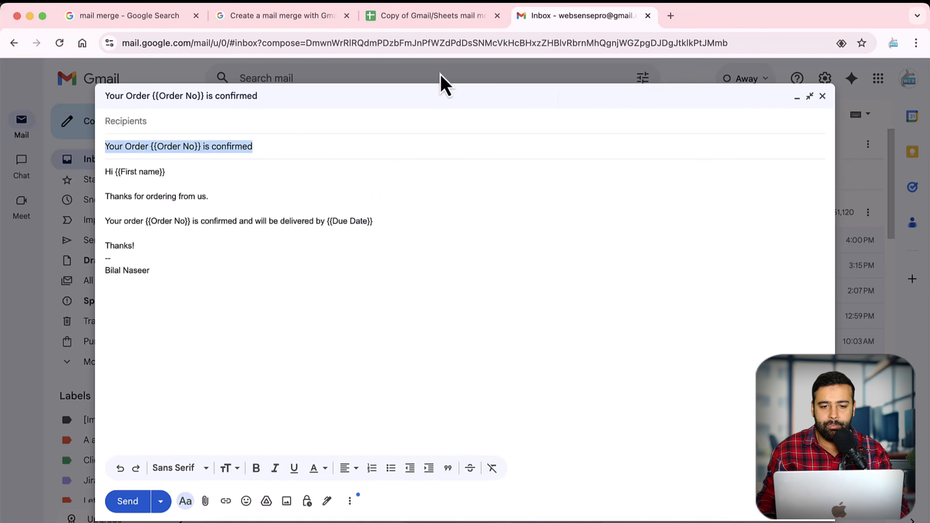
pyautogui.click(445, 16)
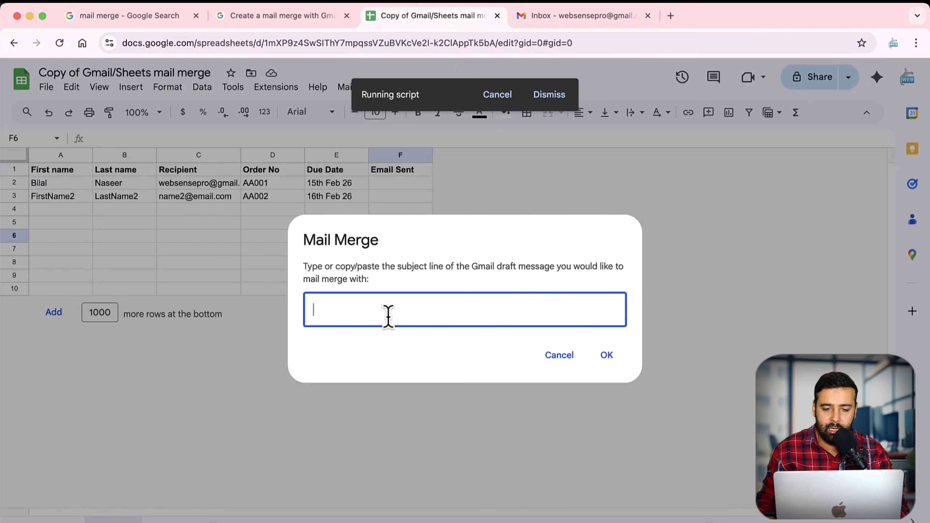
pyautogui.press('super+v')
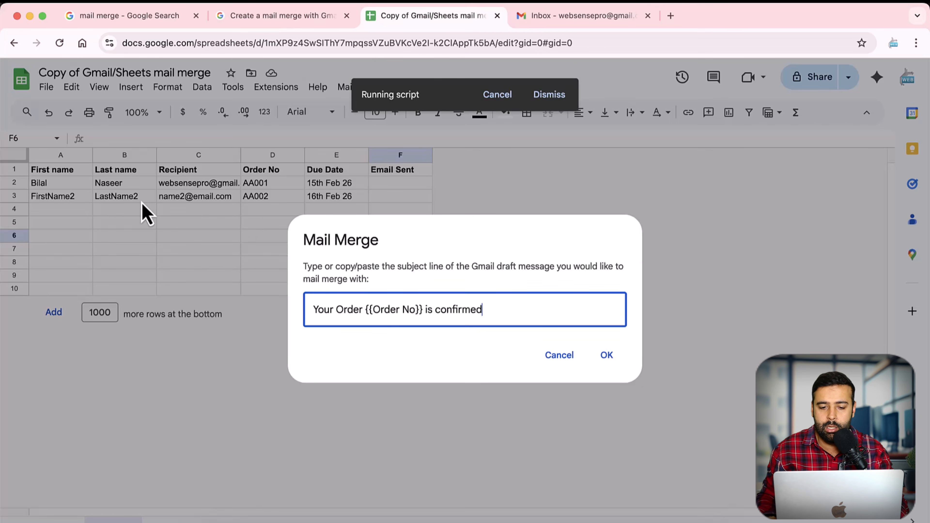
pyautogui.click(607, 355)
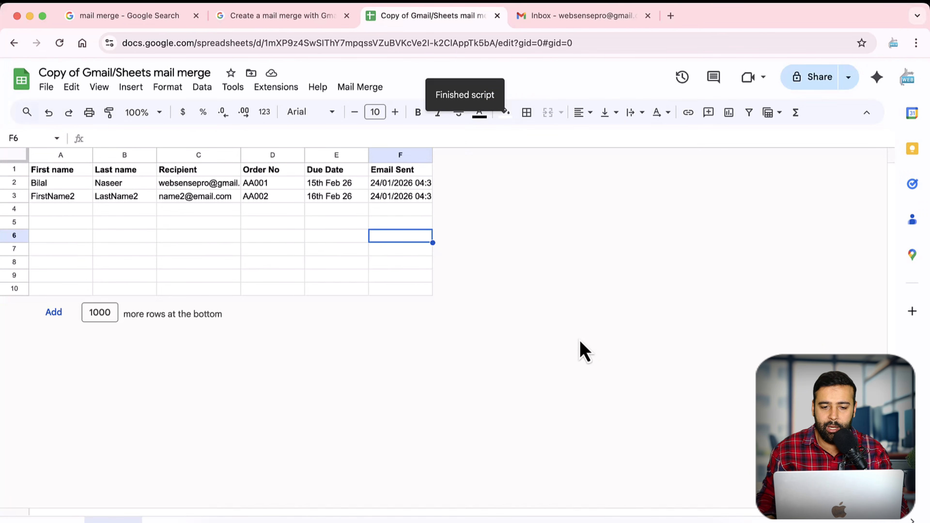
pyautogui.moveTo(432, 157); pyautogui.dragTo(473, 157)
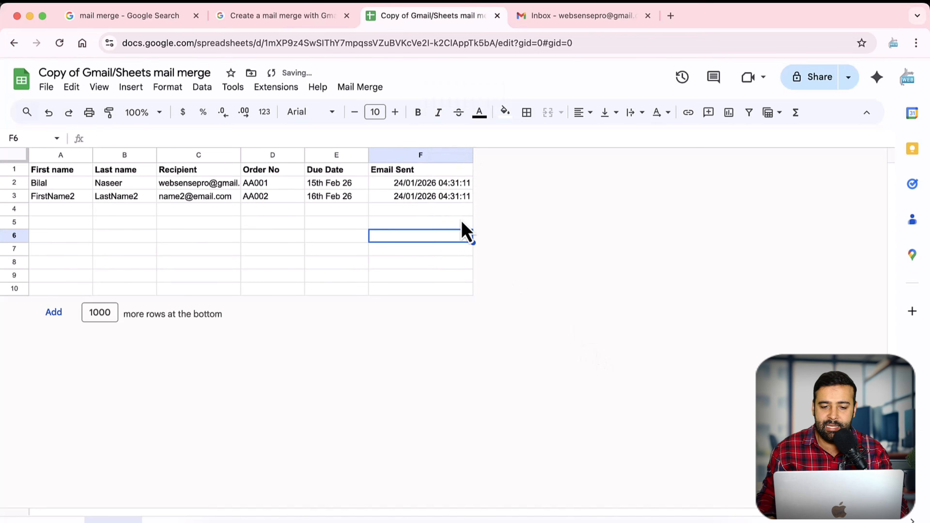
pyautogui.click(388, 187)
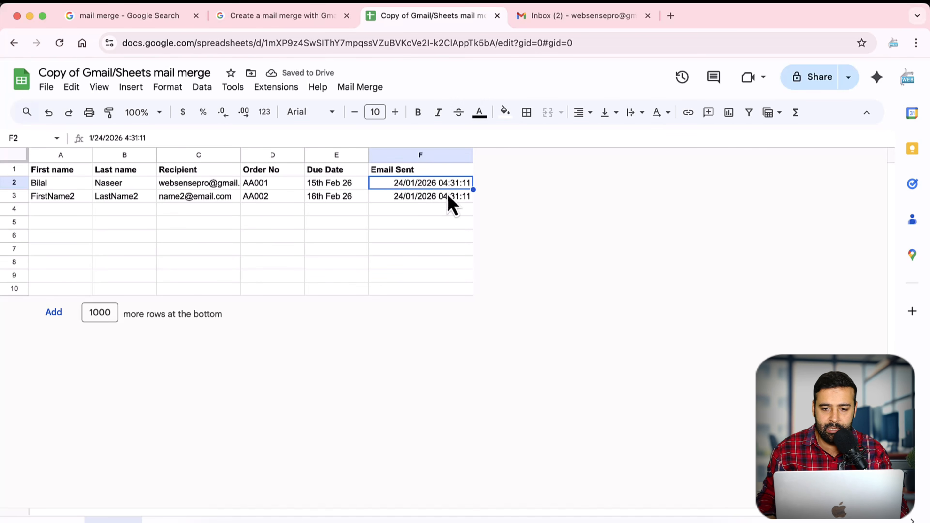
# Step: Open the AA002 confirmation email and note the recipient address that bounced
pyautogui.click(552, 26)
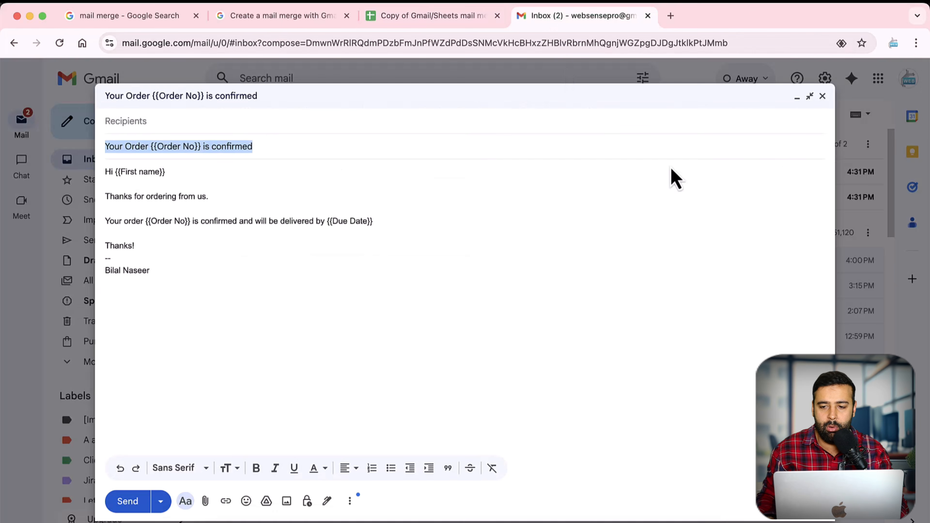
pyautogui.click(797, 97)
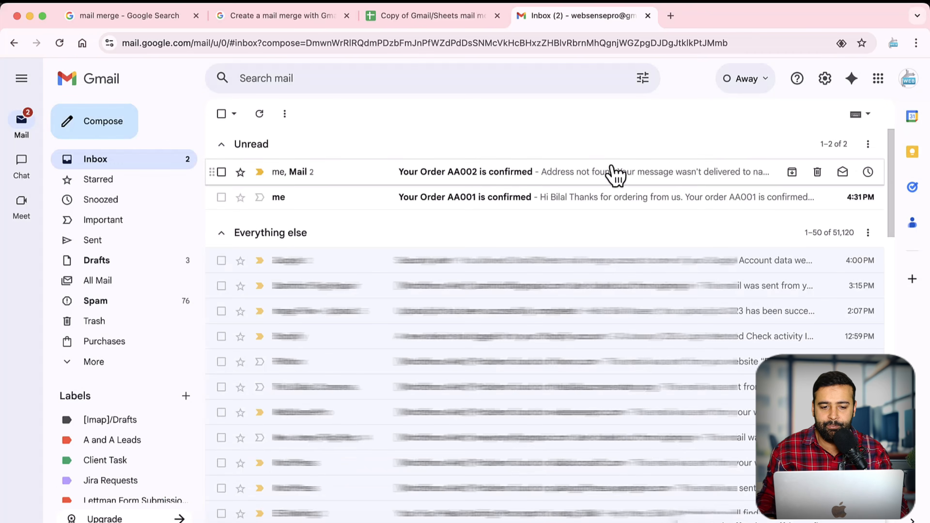
pyautogui.click(469, 174)
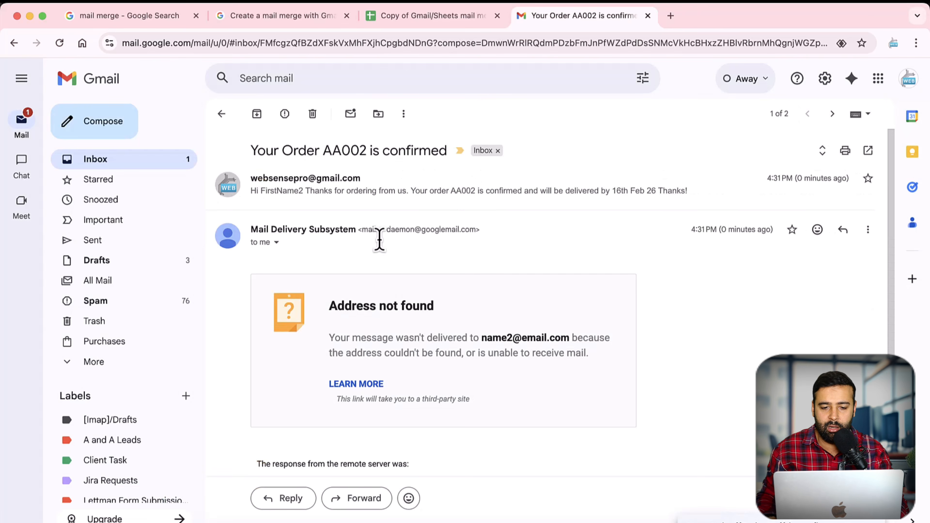
pyautogui.scroll(-2, 456, 342)
pyautogui.scroll(2, 432, 250)
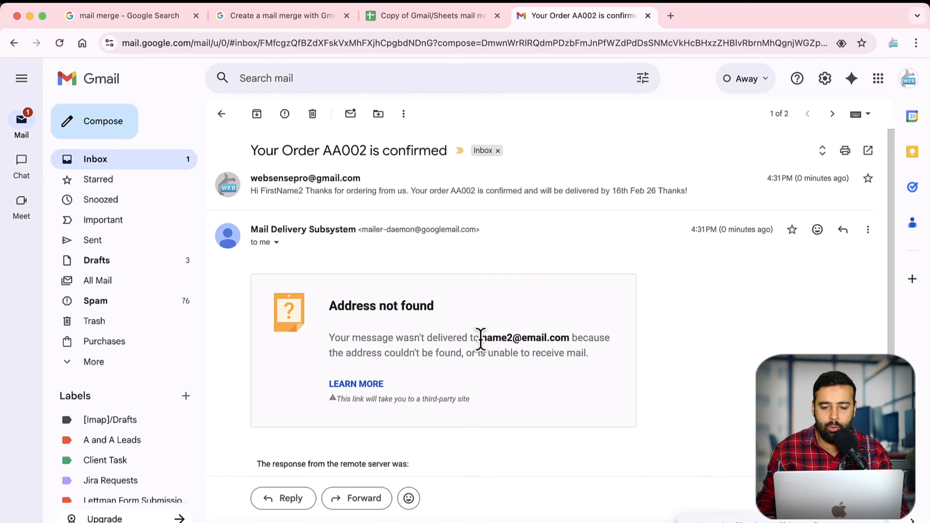
pyautogui.moveTo(481, 337); pyautogui.dragTo(561, 338)
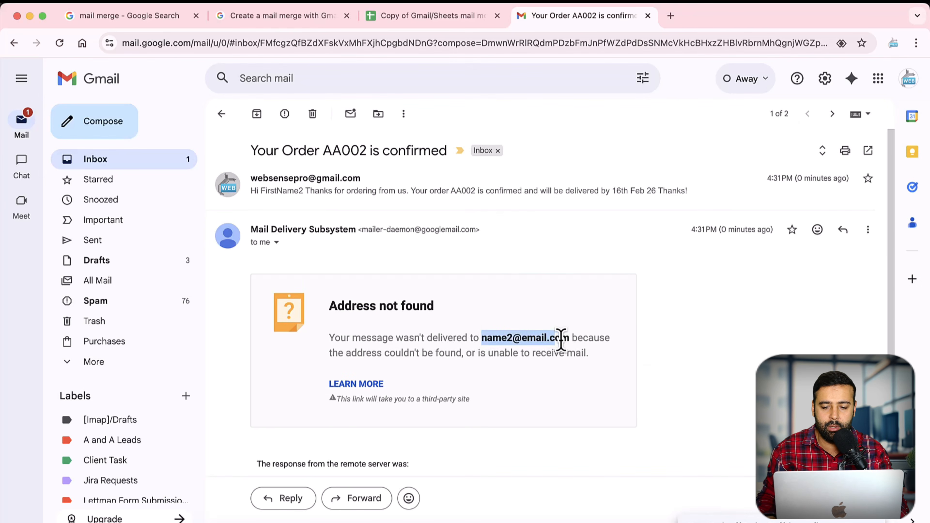
pyautogui.click(222, 114)
# Step: Open the AA001 confirmation and check AA001 and 15th Feb 26 in cells D2 and E2
pyautogui.click(434, 216)
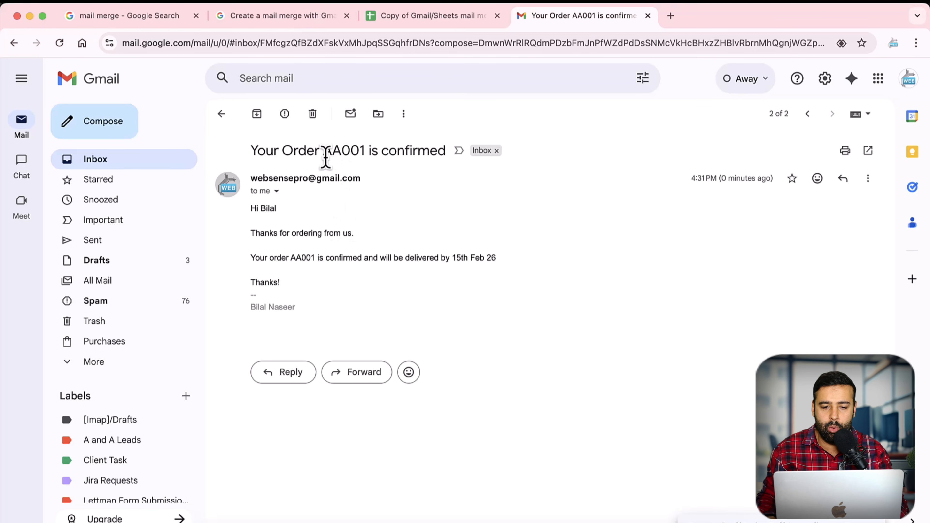
pyautogui.moveTo(324, 152); pyautogui.dragTo(356, 151)
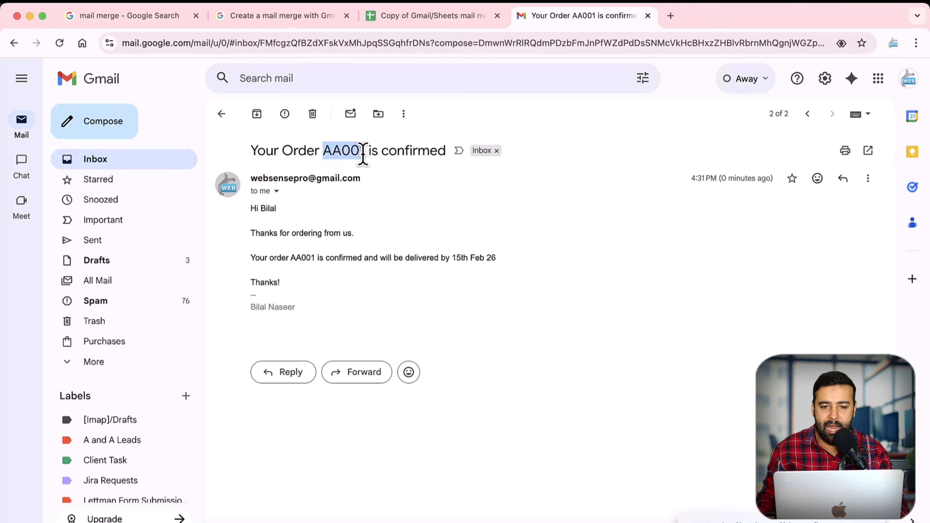
pyautogui.click(421, 20)
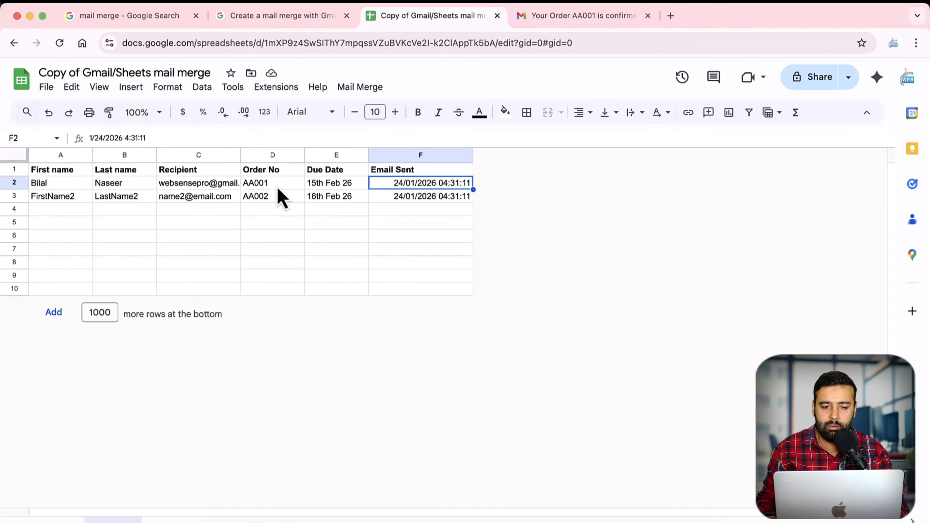
pyautogui.doubleClick(286, 183)
pyautogui.moveTo(286, 183); pyautogui.dragTo(244, 183)
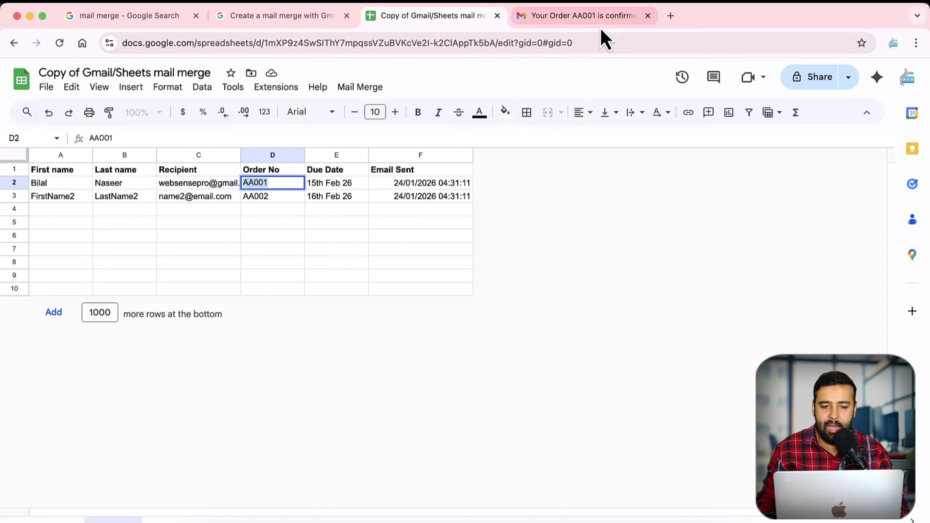
pyautogui.doubleClick(337, 183)
pyautogui.moveTo(354, 183); pyautogui.dragTo(311, 183)
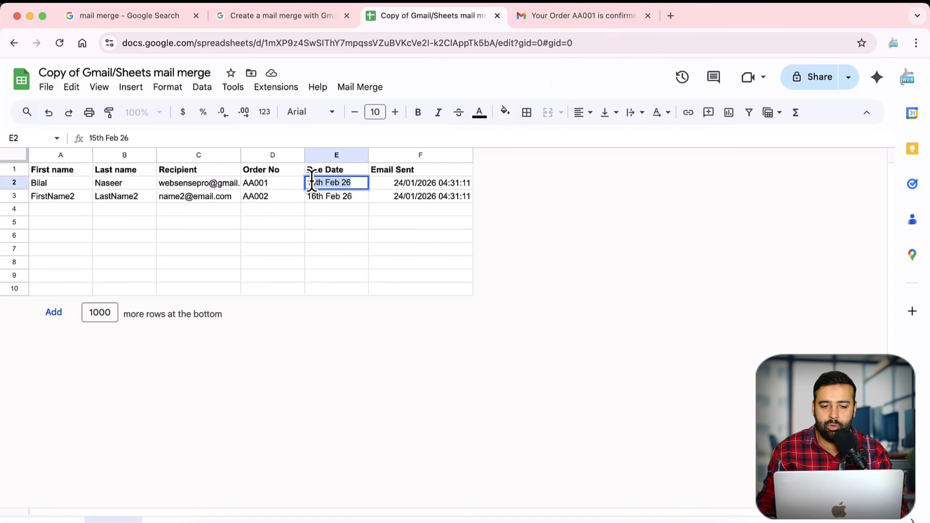
# Step: Confirm the email promises delivery by 15th Feb 26, then detach Gmail into its own window
pyautogui.click(546, 18)
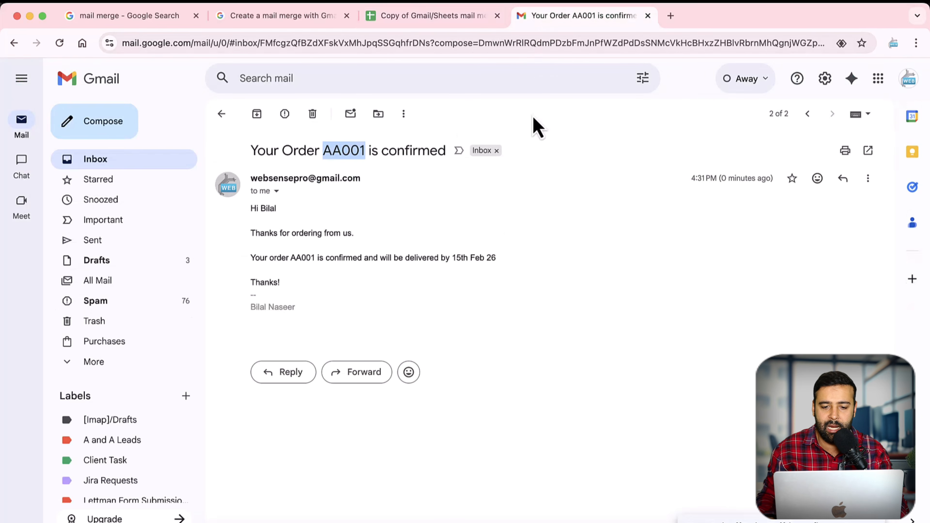
pyautogui.moveTo(454, 257); pyautogui.dragTo(500, 265)
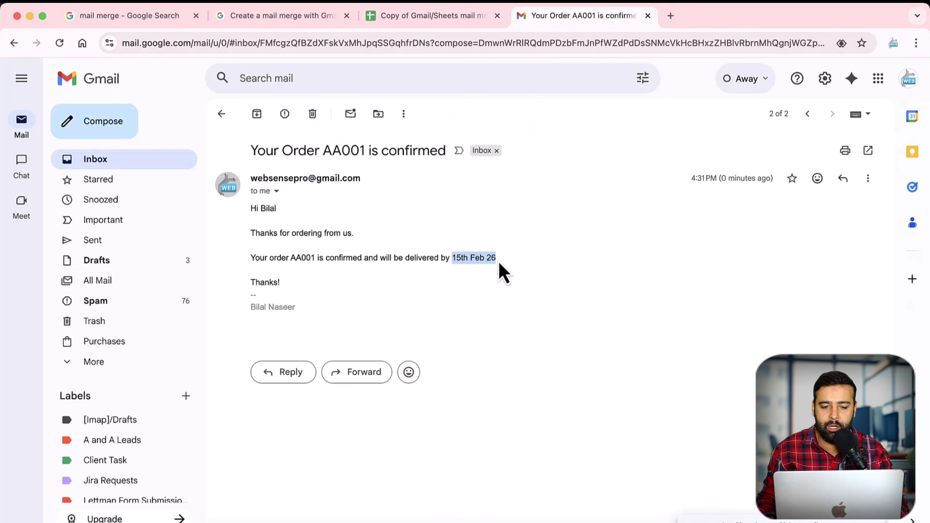
pyautogui.moveTo(550, 22); pyautogui.dragTo(559, 246)
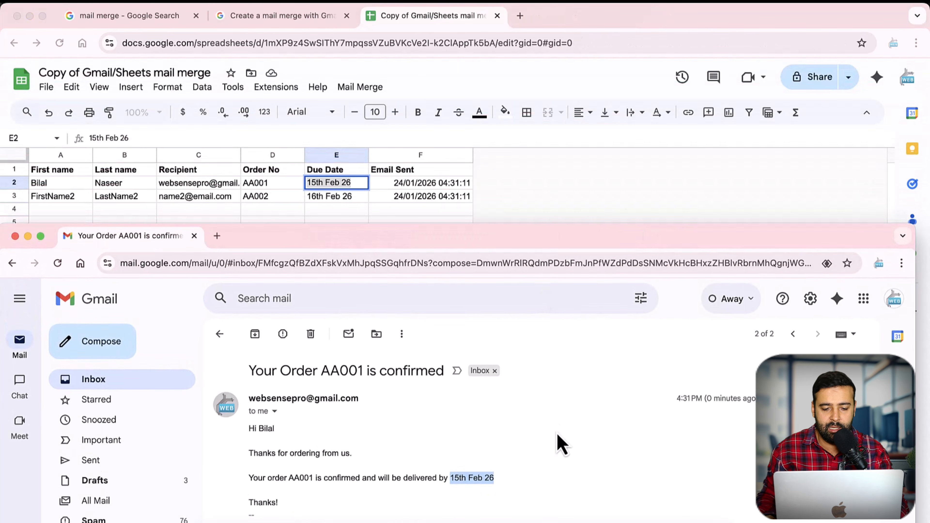
# Step: Screenshot both windows and draw arrows linking the email's due date and order number to E2 and D2
pyautogui.click(556, 442)
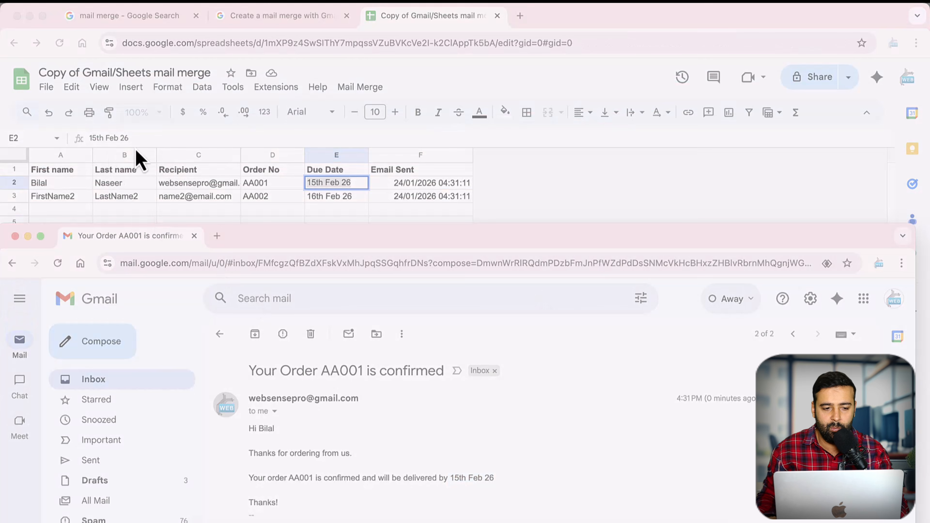
pyautogui.press('super+shift+4')
pyautogui.moveTo(0, 117)
pyautogui.mouseDown()
pyautogui.moveTo(544, 388)
pyautogui.moveTo(659, 522)
pyautogui.mouseUp()
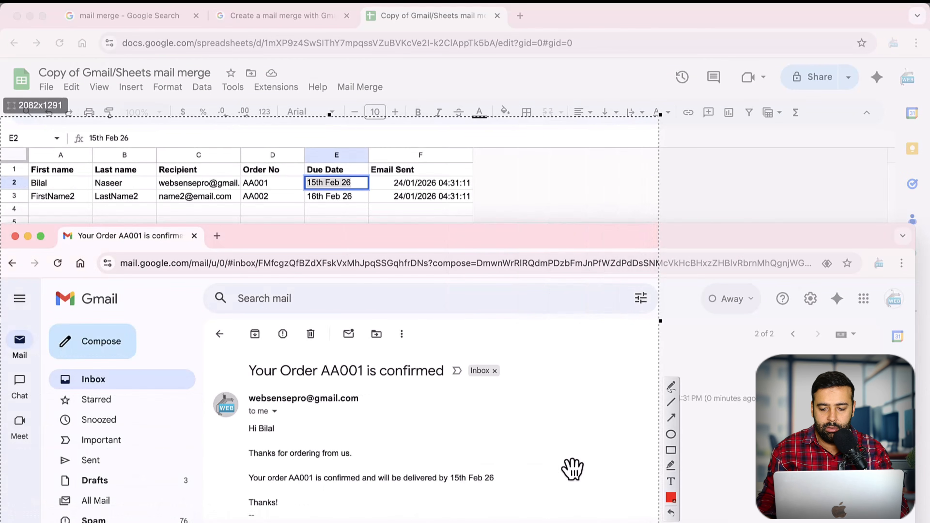
pyautogui.click(673, 420)
pyautogui.moveTo(475, 472)
pyautogui.mouseDown()
pyautogui.moveTo(395, 224)
pyautogui.moveTo(361, 195)
pyautogui.mouseUp()
pyautogui.moveTo(345, 365); pyautogui.dragTo(281, 190)
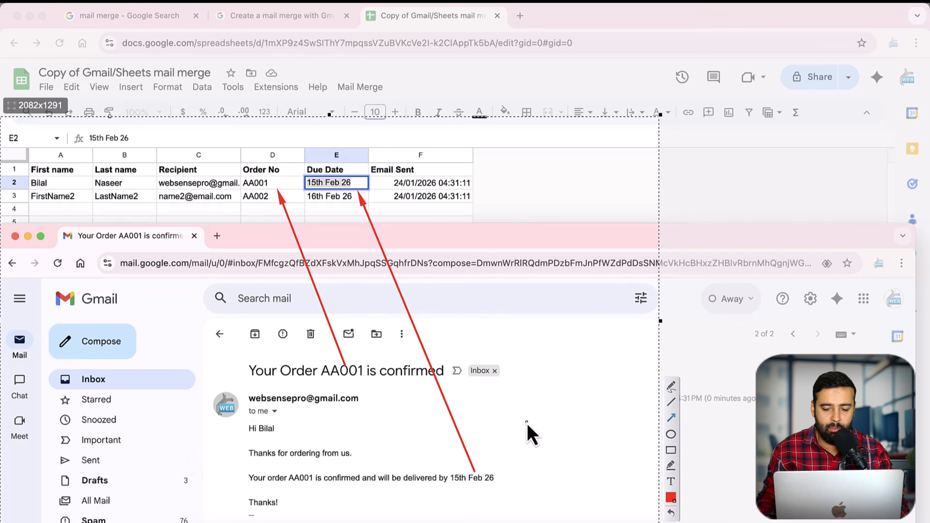
# Step: Dismiss the screenshot markup and merge the Gmail tab back into the main browser window
pyautogui.press('Escape')
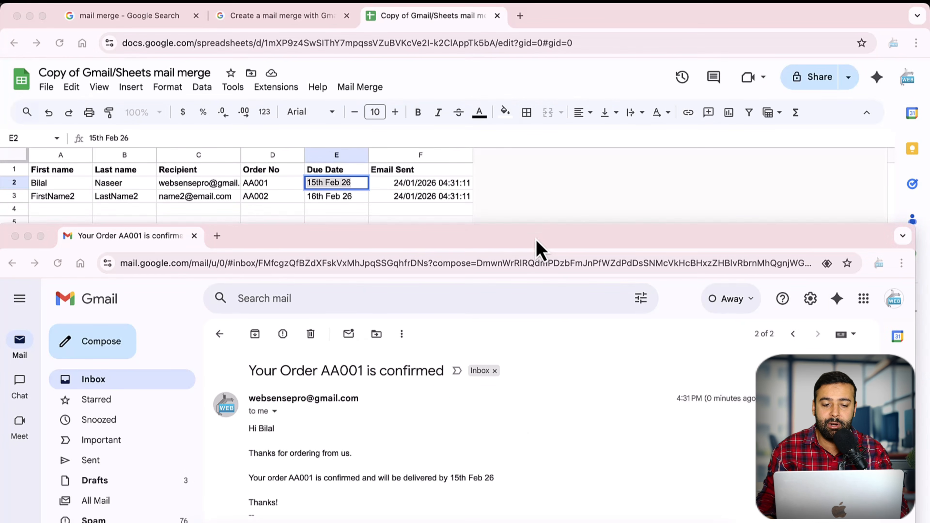
pyautogui.moveTo(536, 240); pyautogui.dragTo(538, 217)
pyautogui.moveTo(161, 208); pyautogui.dragTo(557, 28)
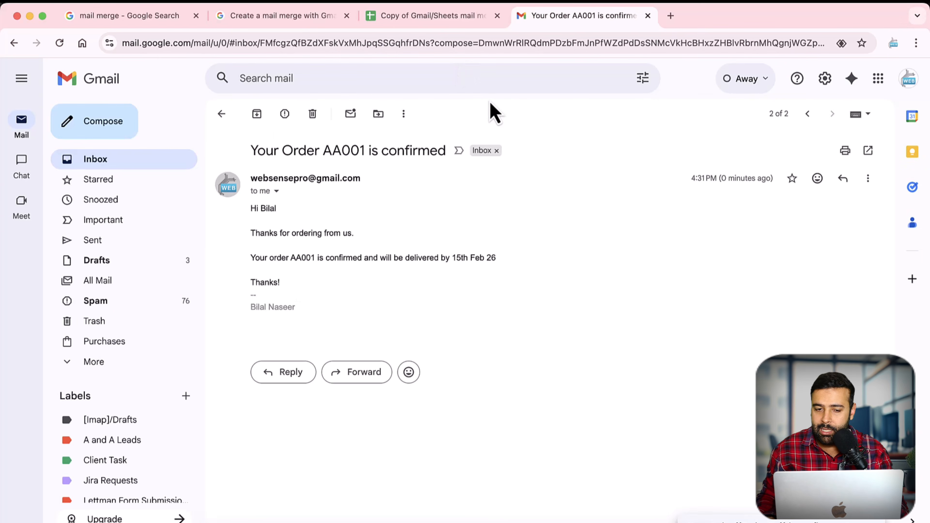
# Step: Find 'quots' on the mail merge documentation and follow the Quotas for Google services link
pyautogui.click(290, 26)
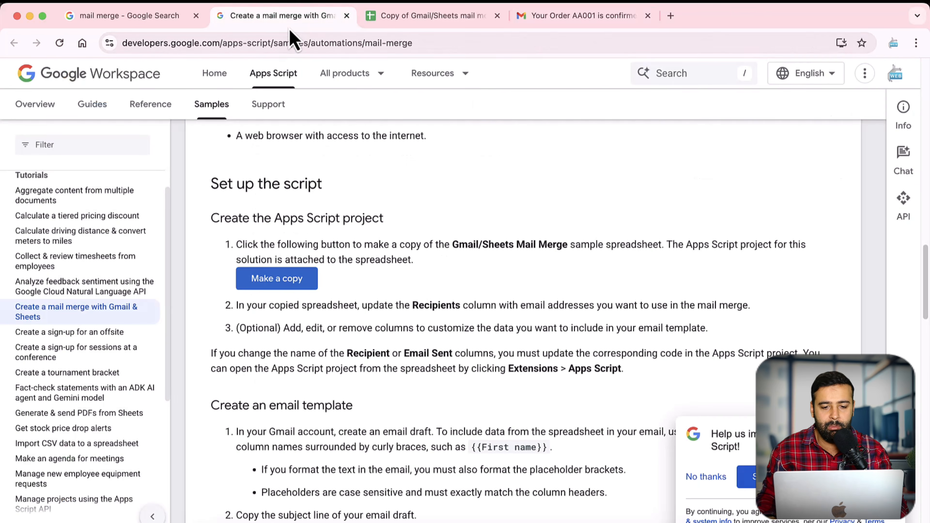
pyautogui.scroll(-15, 587, 256)
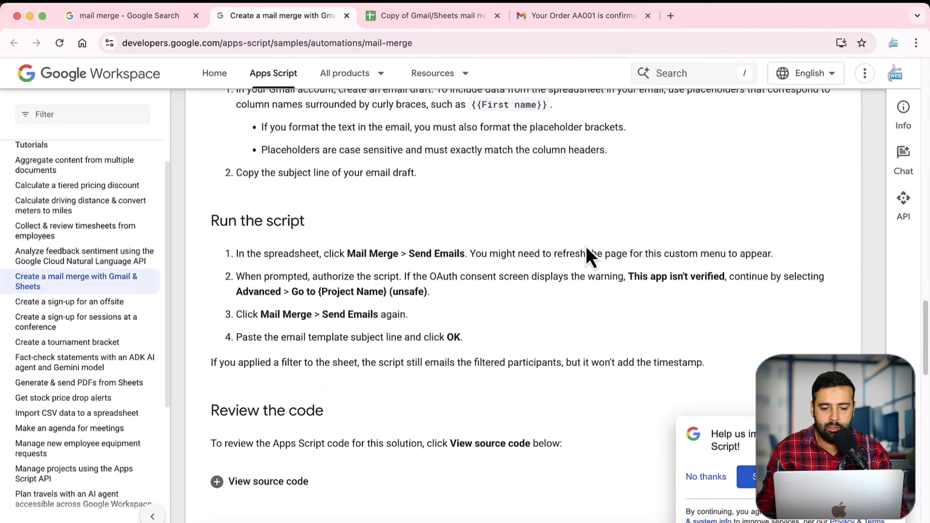
pyautogui.scroll(-5, 582, 247)
pyautogui.press('super+f')
pyautogui.write('quots')
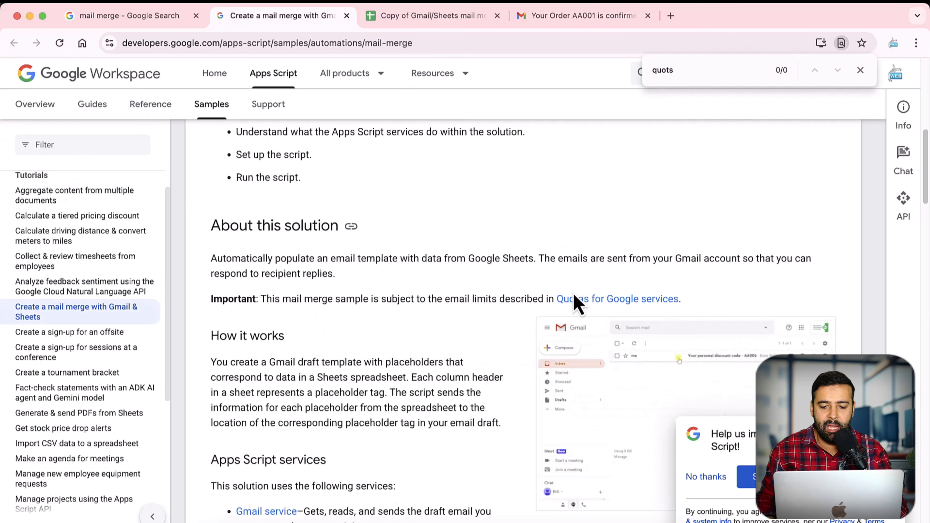
pyautogui.click(636, 303)
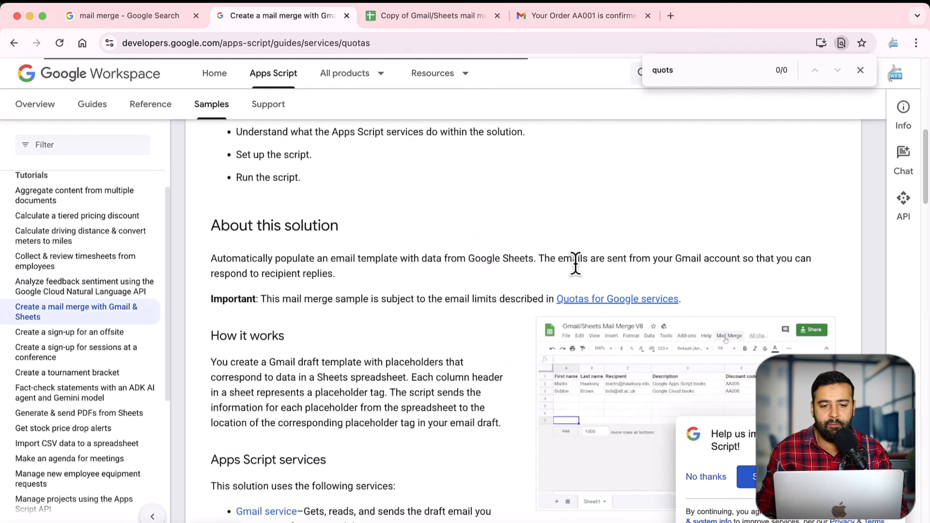
# Step: Highlight the email recipients per day limits of 100 and 1,500
pyautogui.scroll(-15, 529, 234)
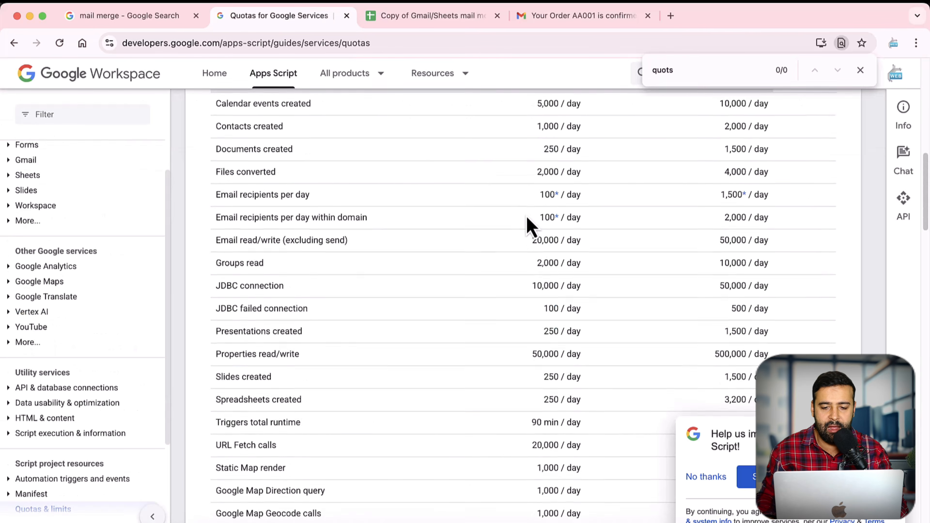
pyautogui.scroll(1, 532, 242)
pyautogui.moveTo(538, 221); pyautogui.dragTo(575, 222)
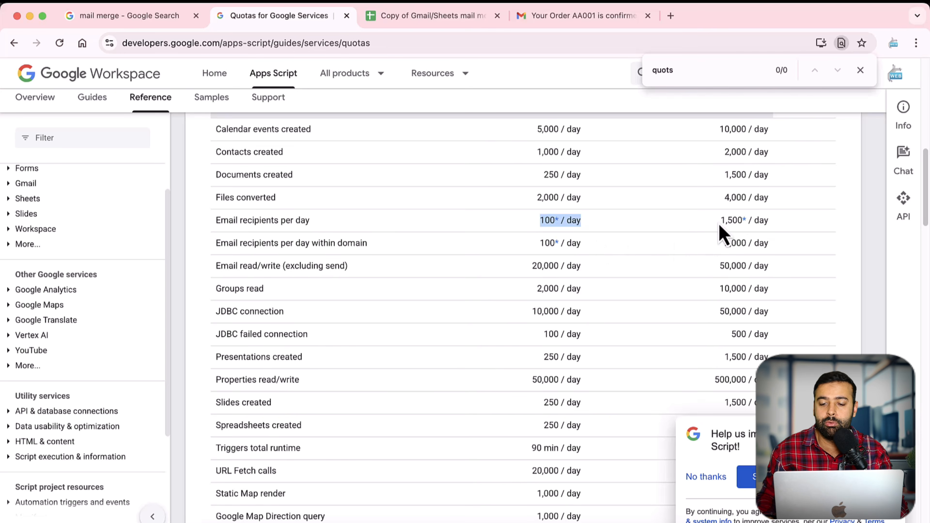
pyautogui.moveTo(720, 220); pyautogui.dragTo(742, 220)
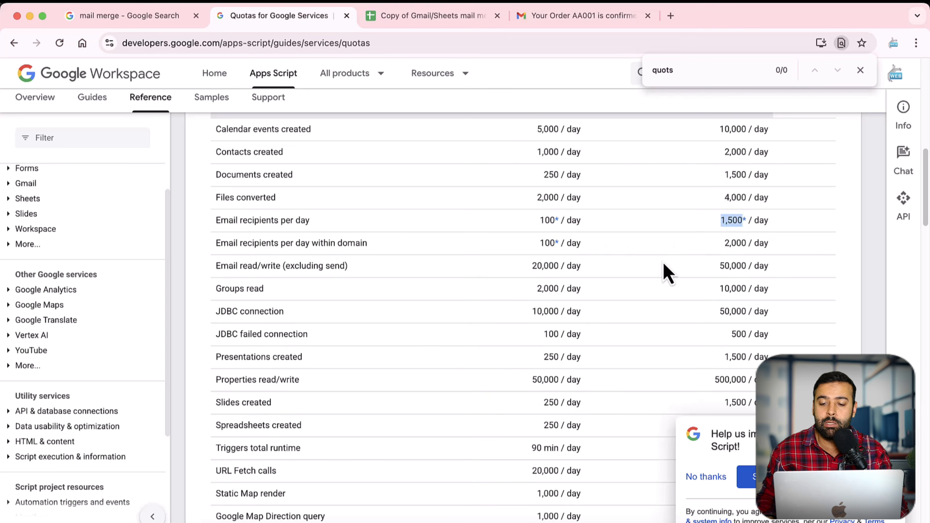